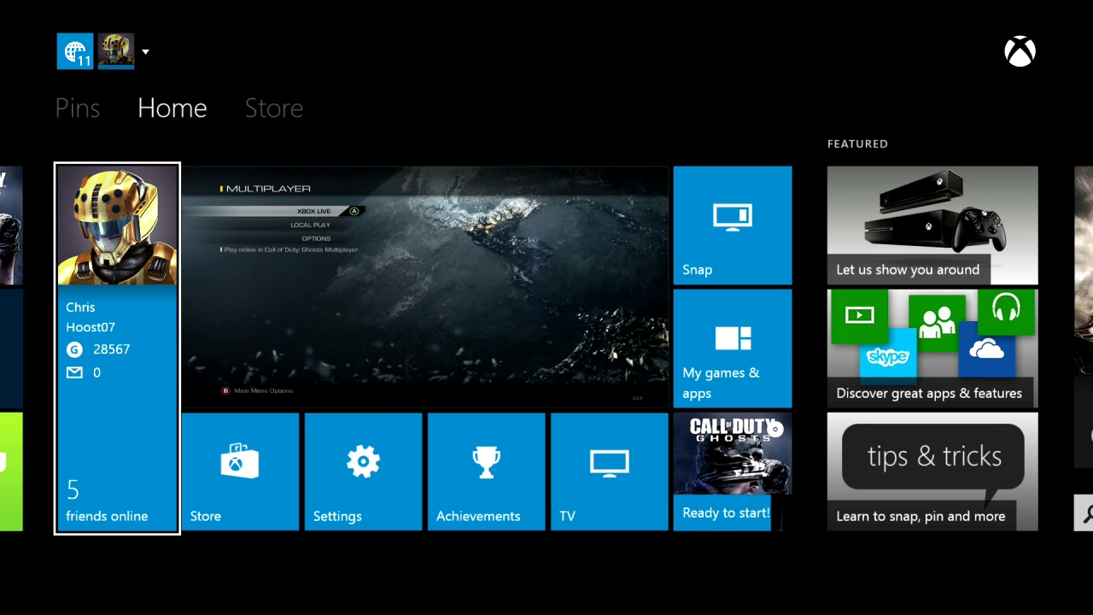
- Open the Friends hub from the profile tile
{"action": "key", "text": "Right"}
{"action": "key", "text": "Left"}
{"action": "key", "text": "Return"}
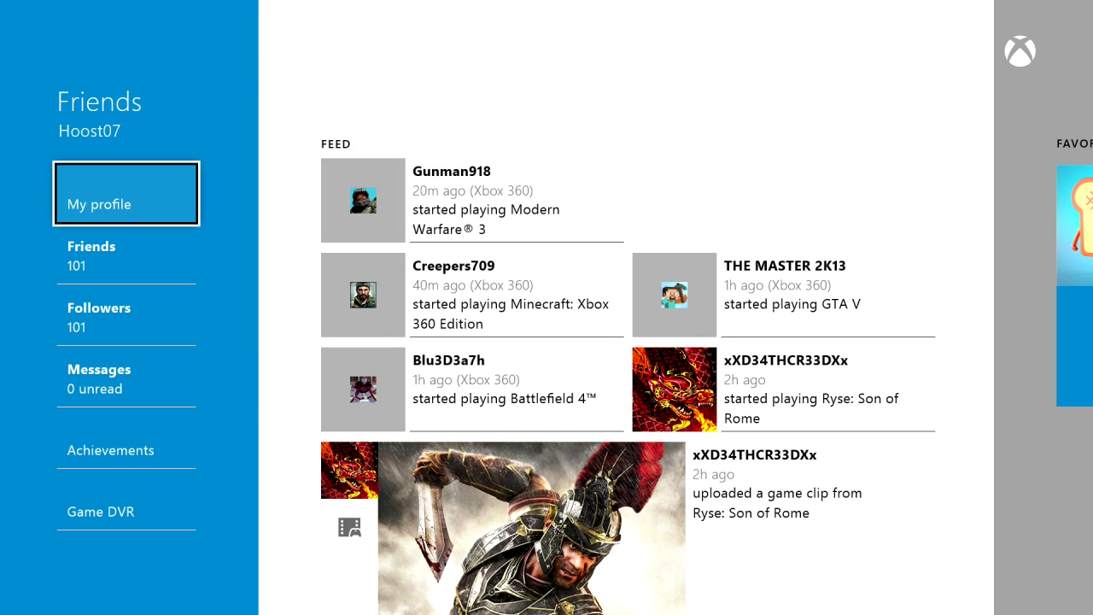
- Step down through the entries in the friends' activity feed
{"action": "key", "text": "Right"}
{"action": "key", "text": "Down"}
{"action": "key", "text": "Down"}
{"action": "key", "text": "Down"}
{"action": "key", "text": "Down"}
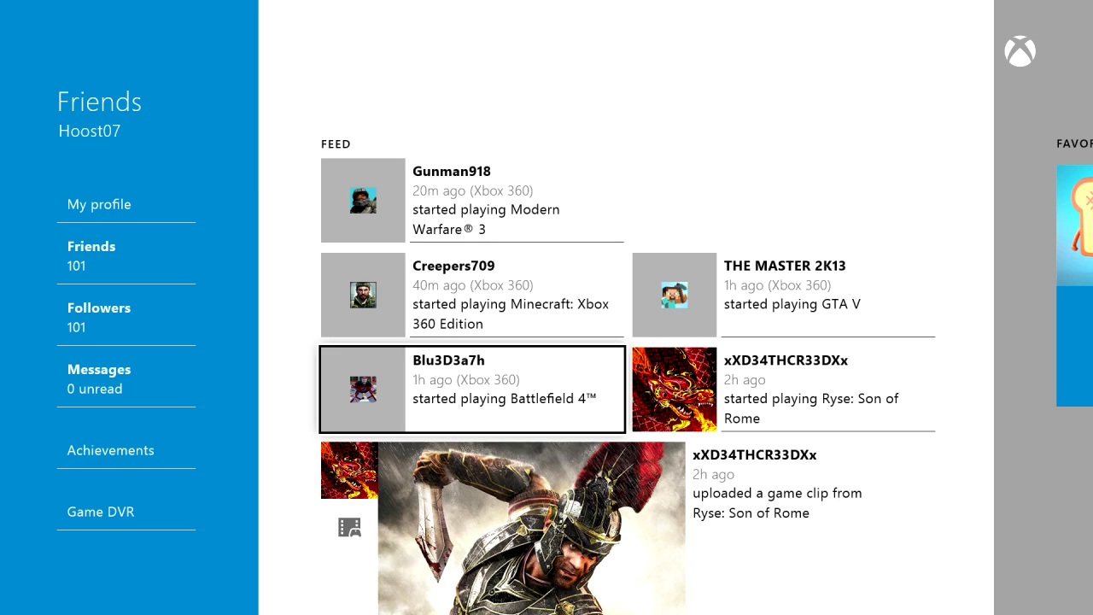
{"action": "key", "text": "Up"}
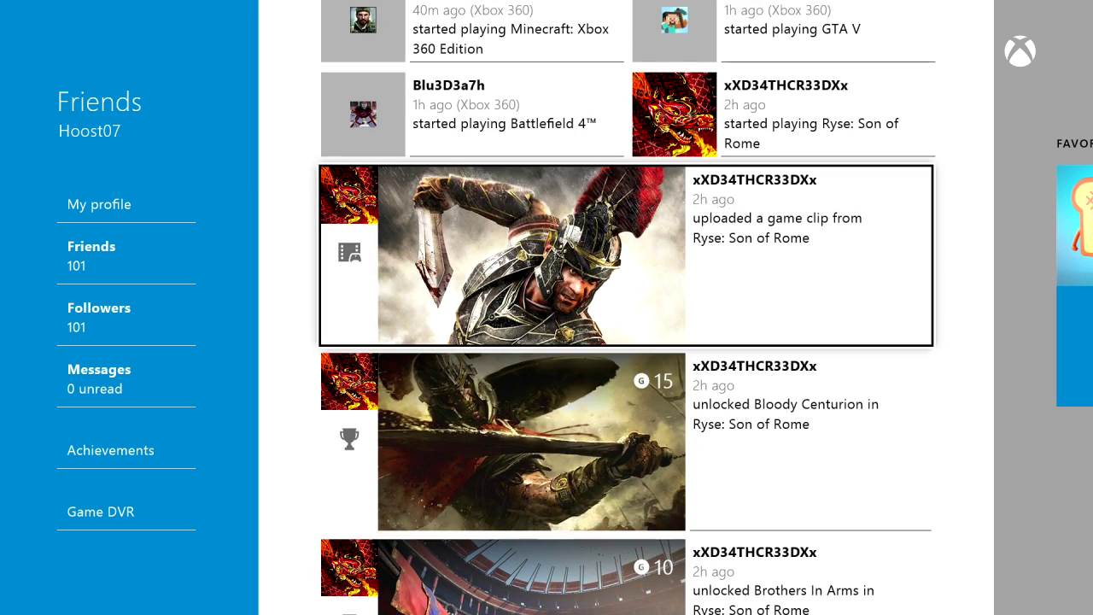
{"action": "key", "text": "Down"}
{"action": "key", "text": "Down"}
{"action": "key", "text": "Down"}
{"action": "key", "text": "Down"}
{"action": "key", "text": "Down"}
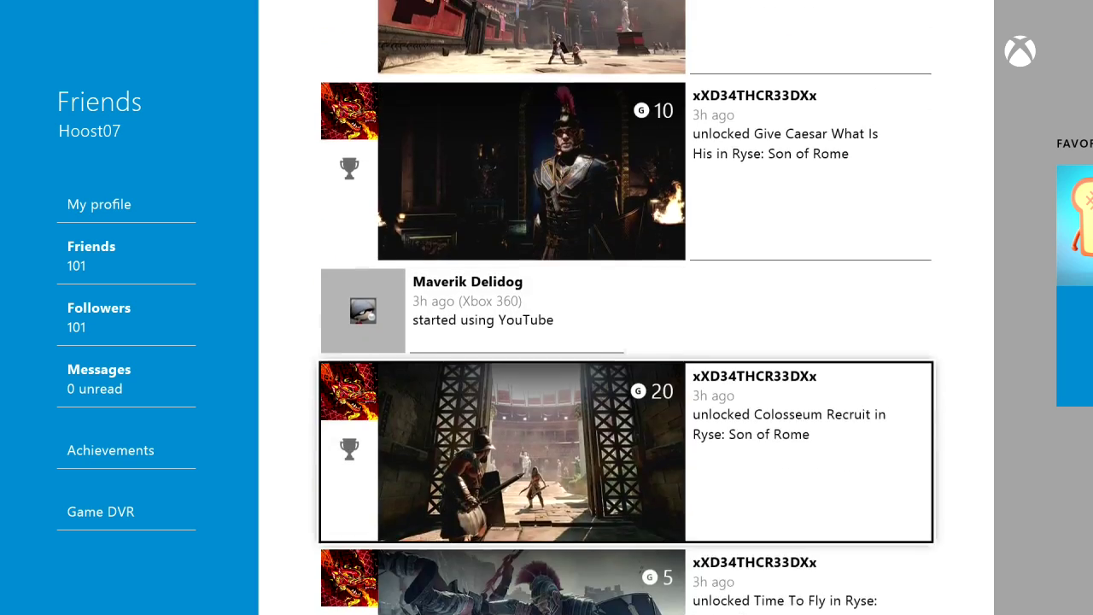
{"action": "key", "text": "Down"}
- Look through the Favorites and Parties sections, then return to the activity feed
{"action": "key", "text": "Right"}
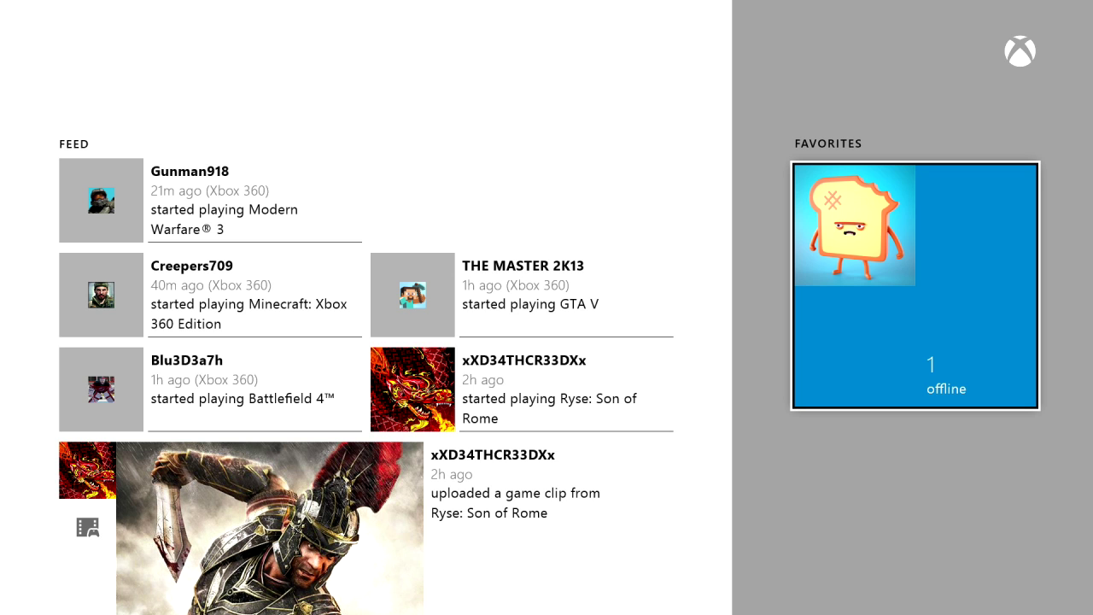
{"action": "key", "text": "Left"}
{"action": "key", "text": "Left"}
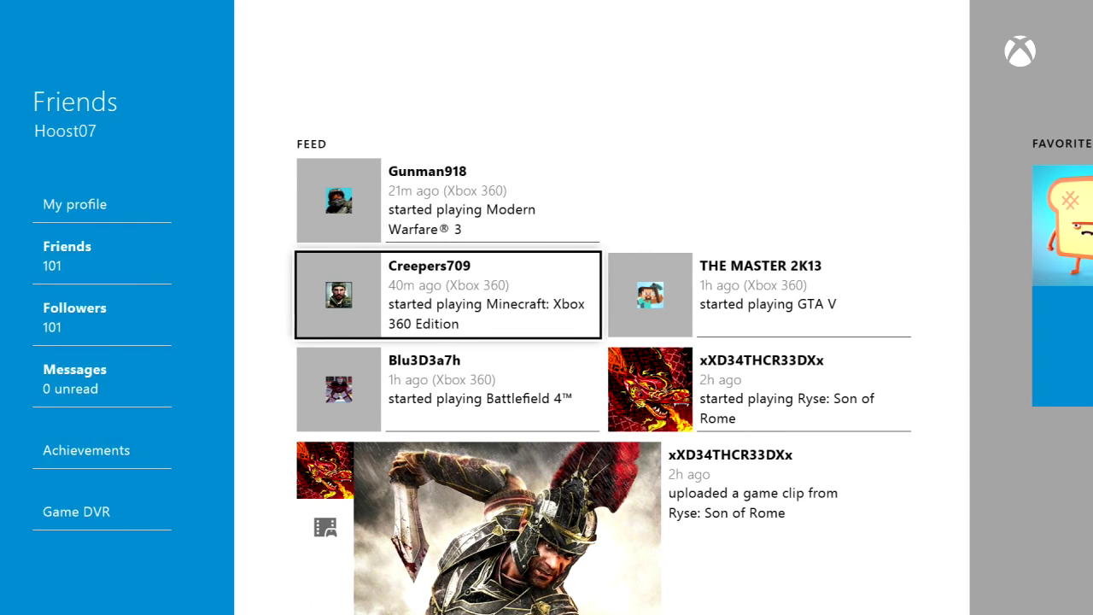
{"action": "key", "text": "Right"}
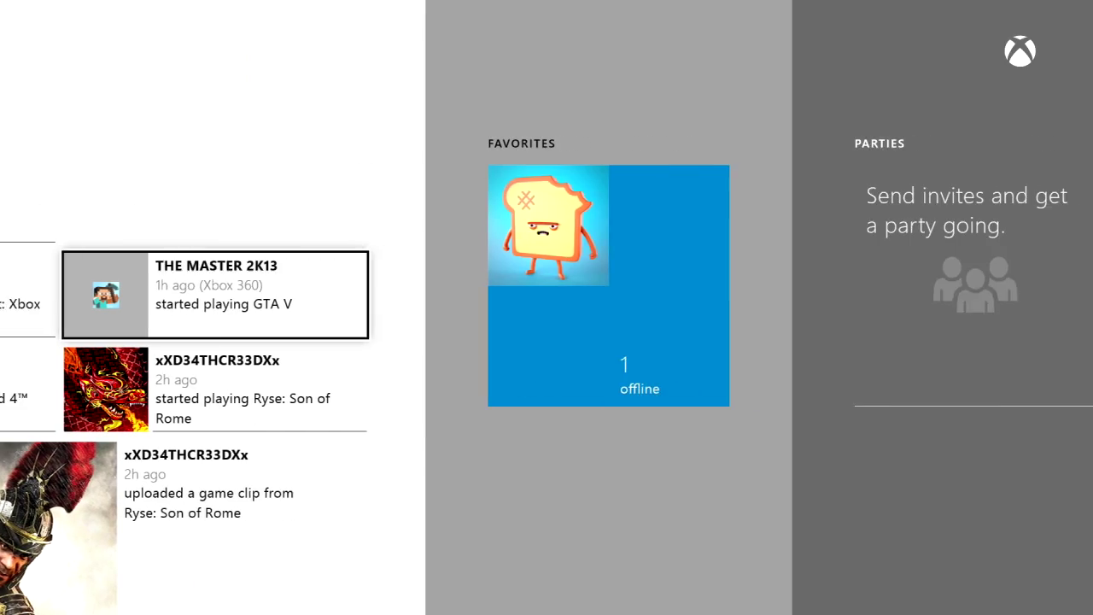
{"action": "key", "text": "Right"}
{"action": "key", "text": "Right"}
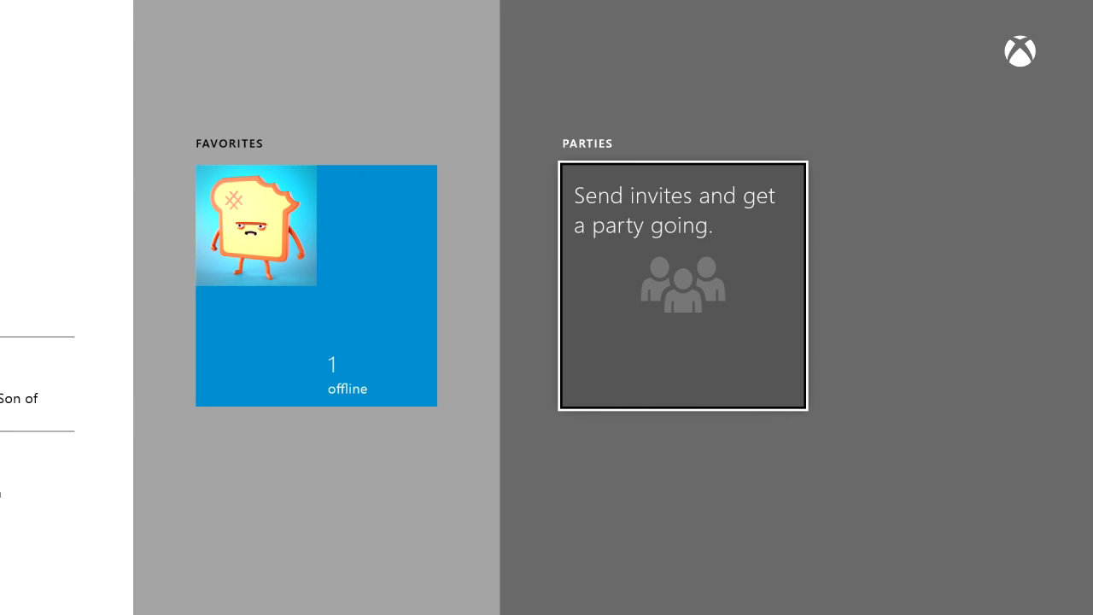
{"action": "key", "text": "Left"}
{"action": "key", "text": "Left"}
{"action": "key", "text": "Left"}
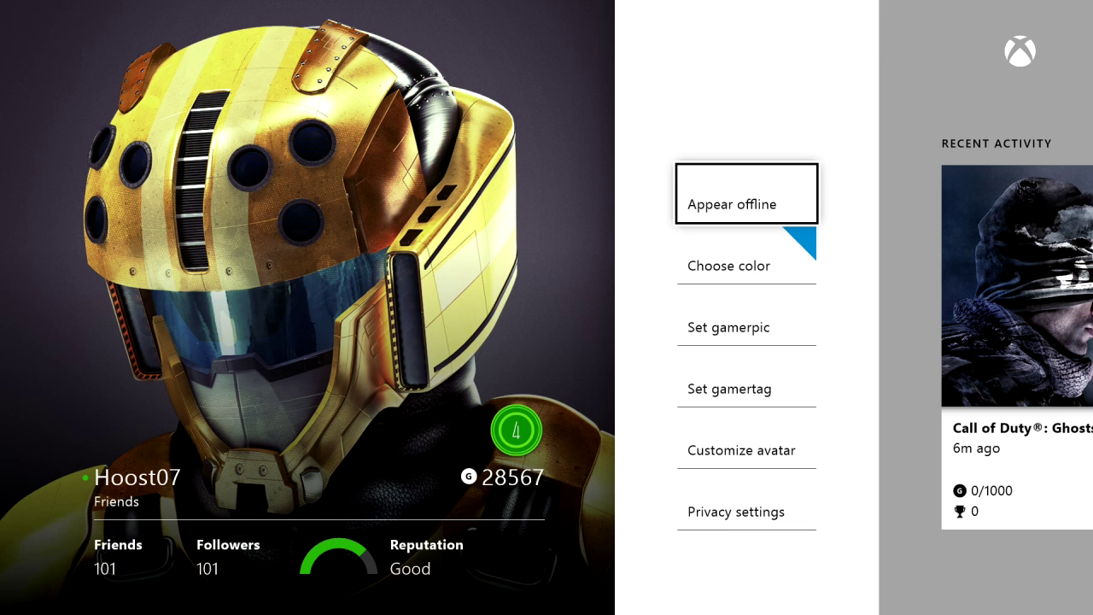
- Pick the blue swatch under Choose color as the profile colour
{"action": "key", "text": "Down"}
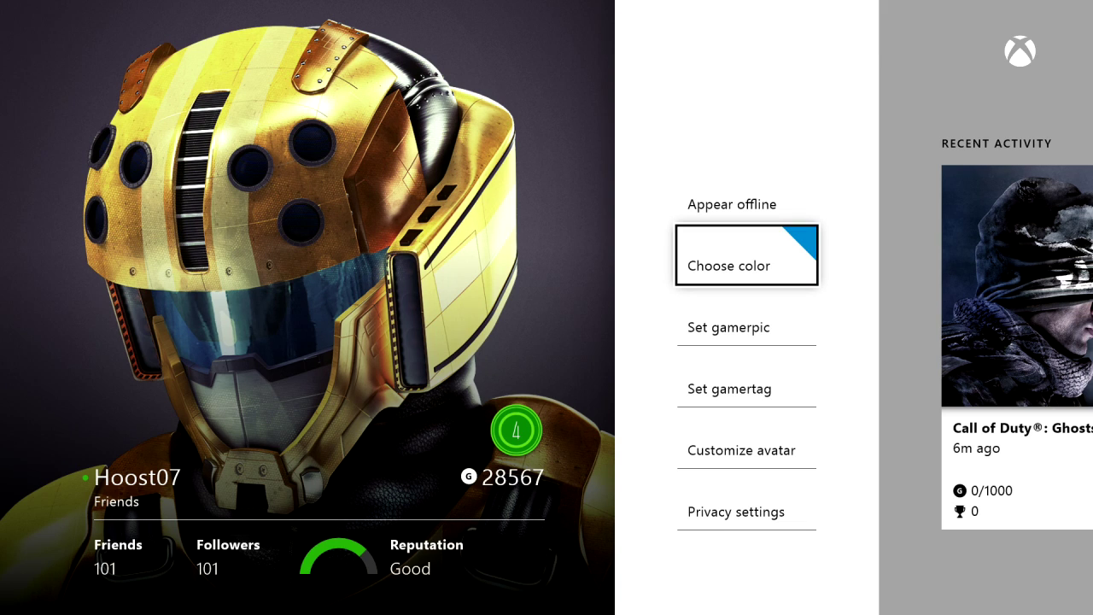
{"action": "key", "text": "Up"}
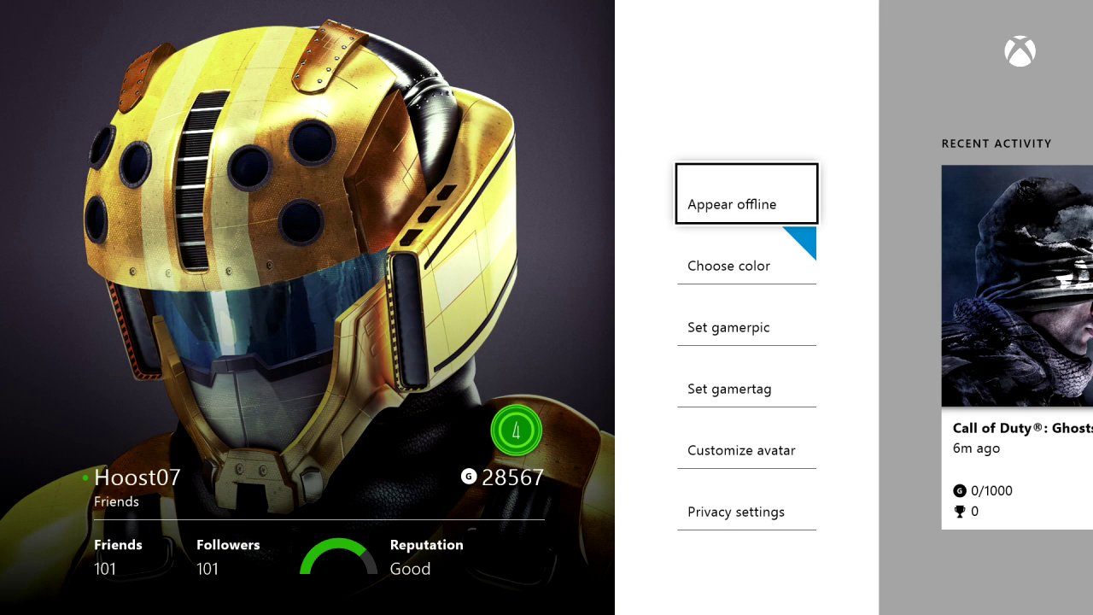
{"action": "key", "text": "Down"}
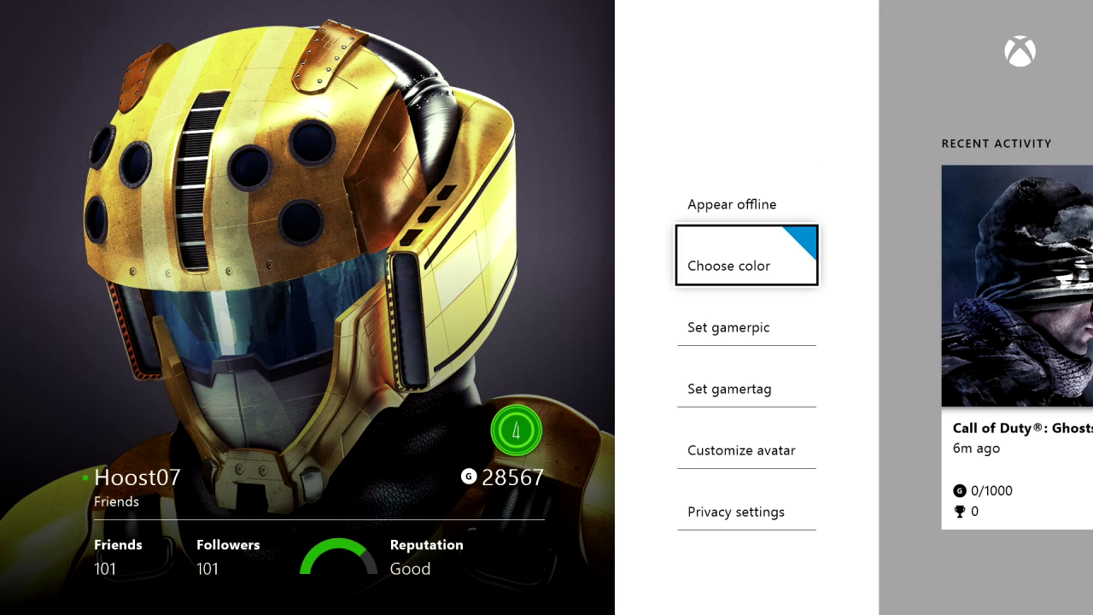
{"action": "key", "text": "Up"}
{"action": "key", "text": "Down"}
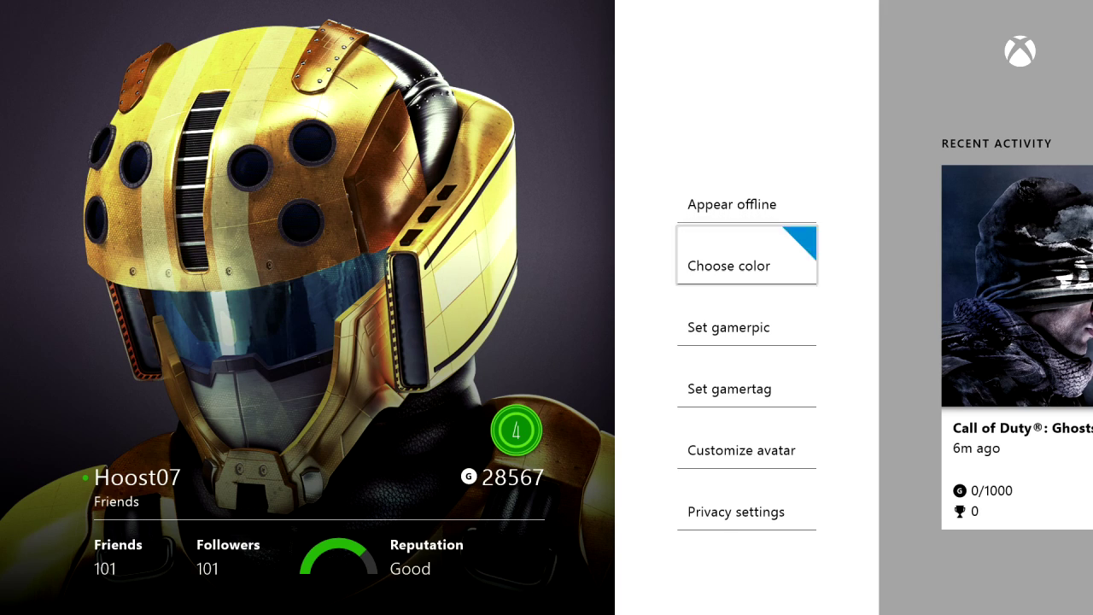
{"action": "key", "text": "Return"}
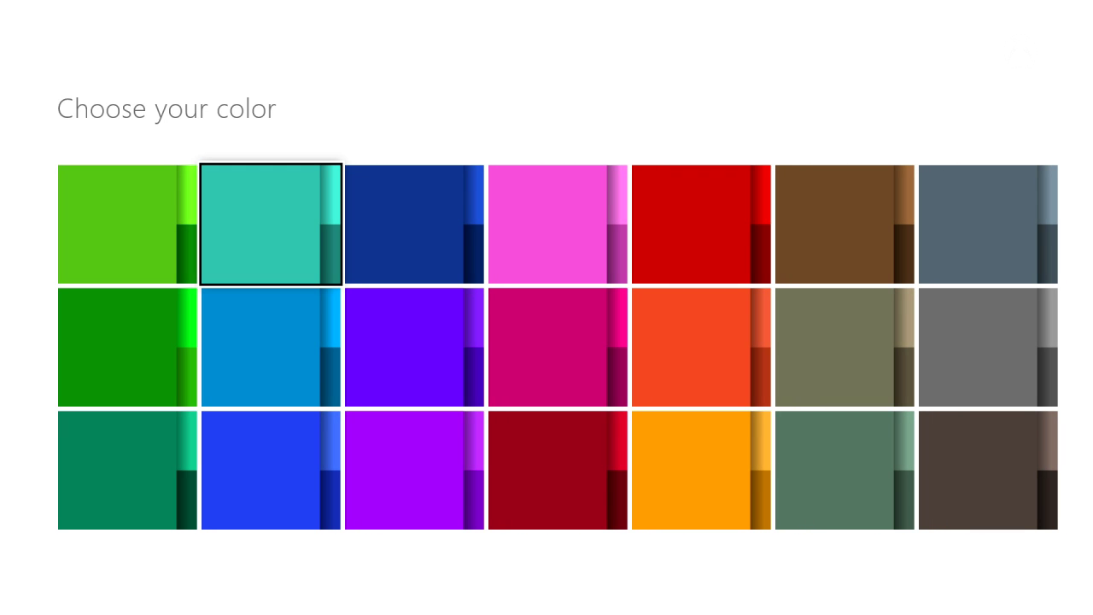
{"action": "key", "text": "Down"}
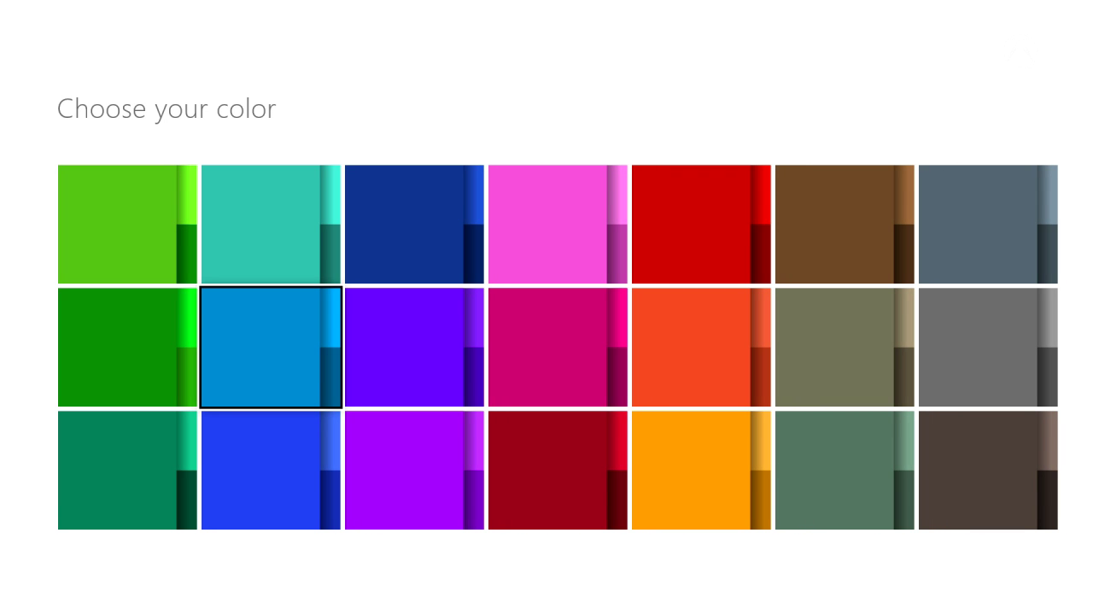
{"action": "key", "text": "Return"}
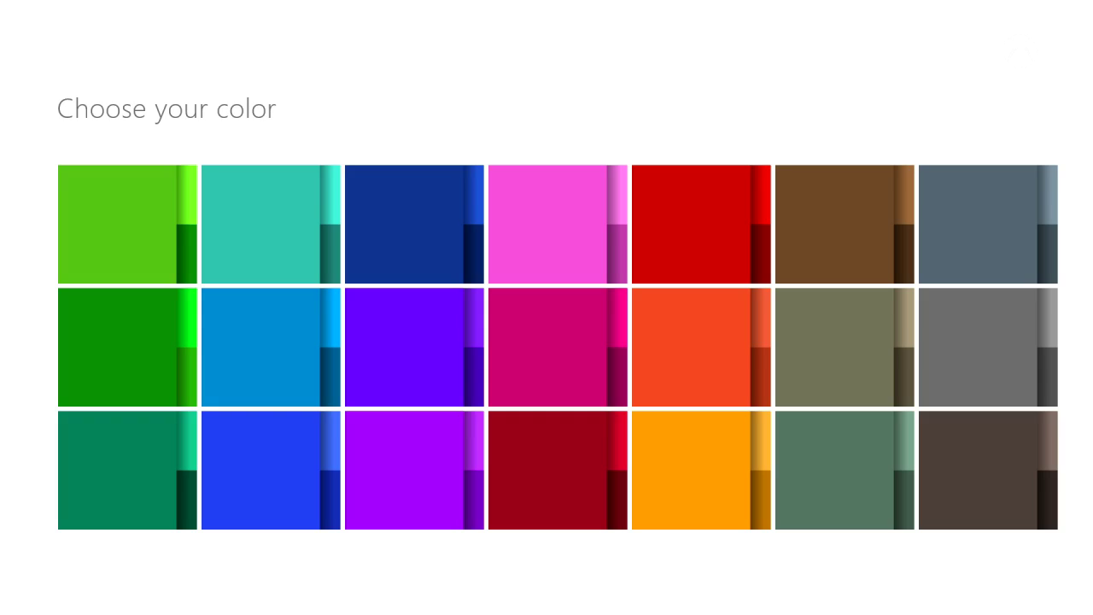
{"action": "key", "text": "Down"}
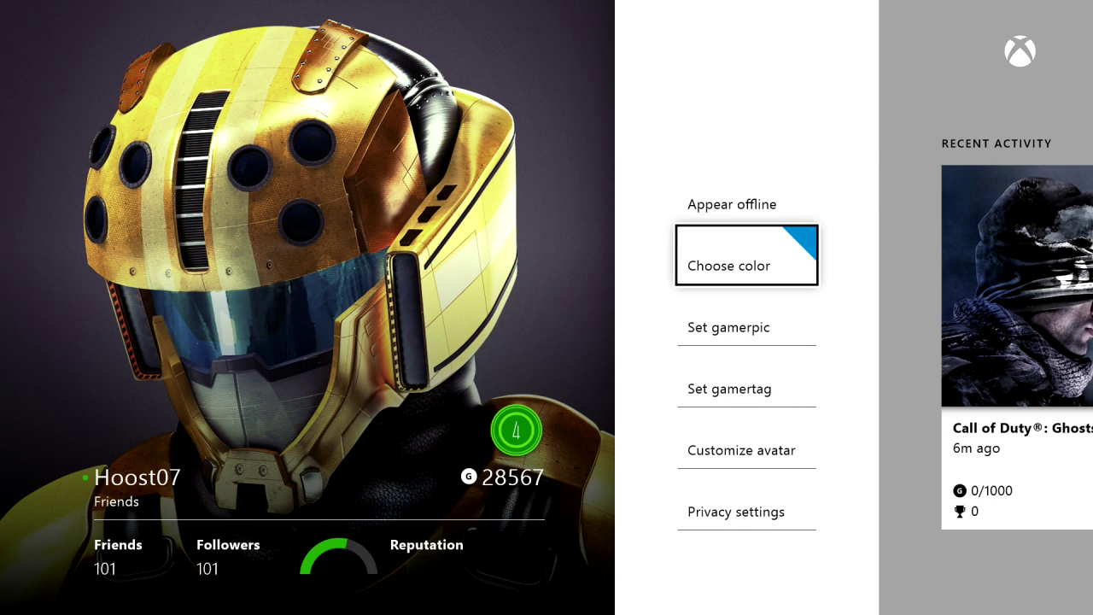
{"action": "key", "text": "Down"}
{"action": "key", "text": "Down"}
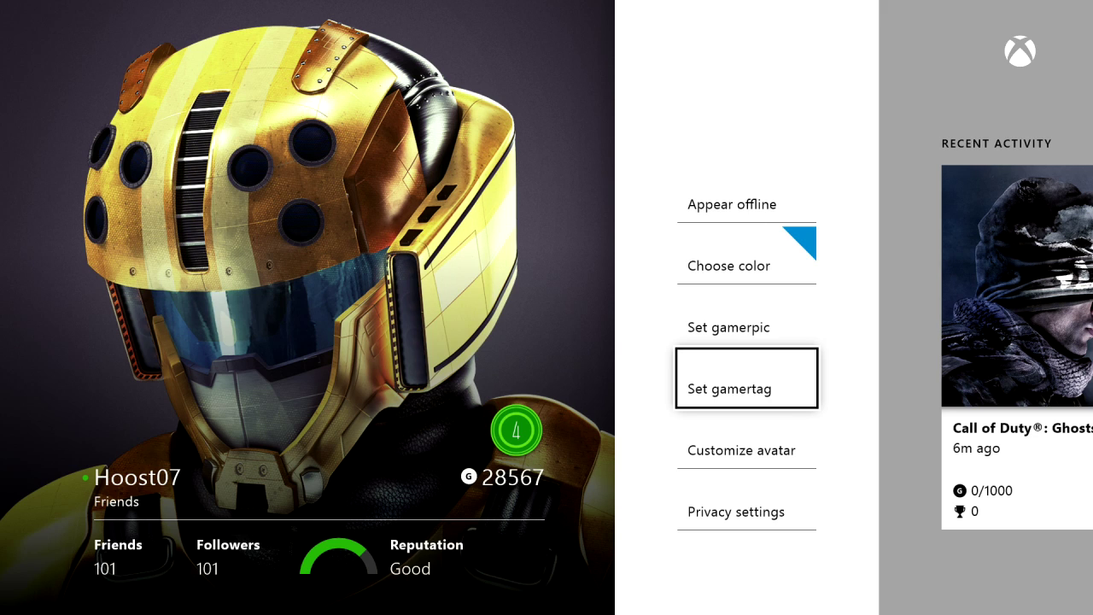
{"action": "key", "text": "Down"}
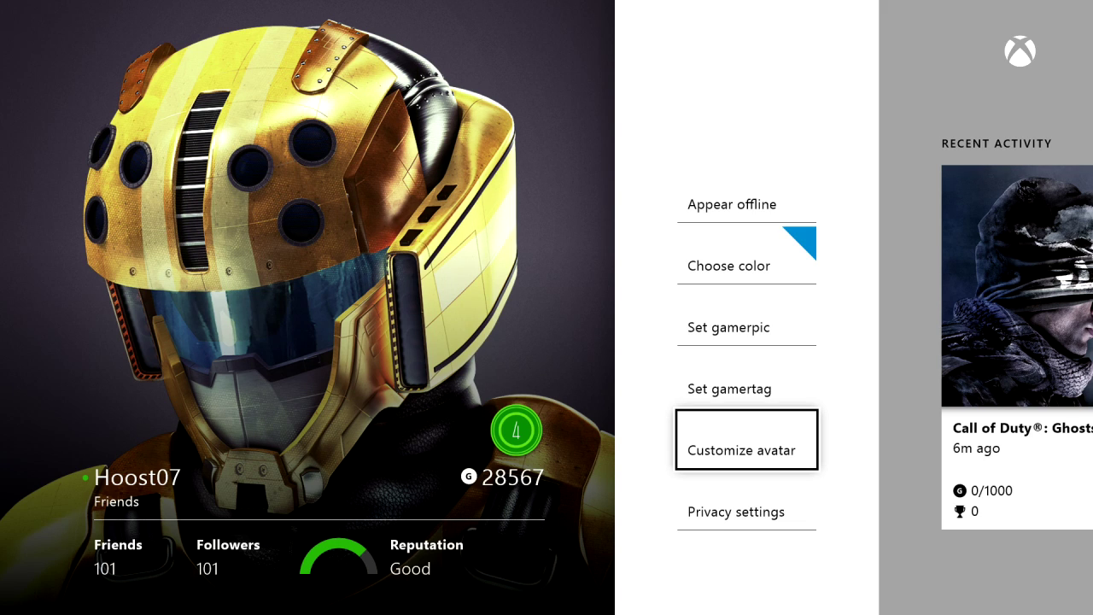
{"action": "key", "text": "Right"}
{"action": "key", "text": "Right"}
{"action": "key", "text": "Right"}
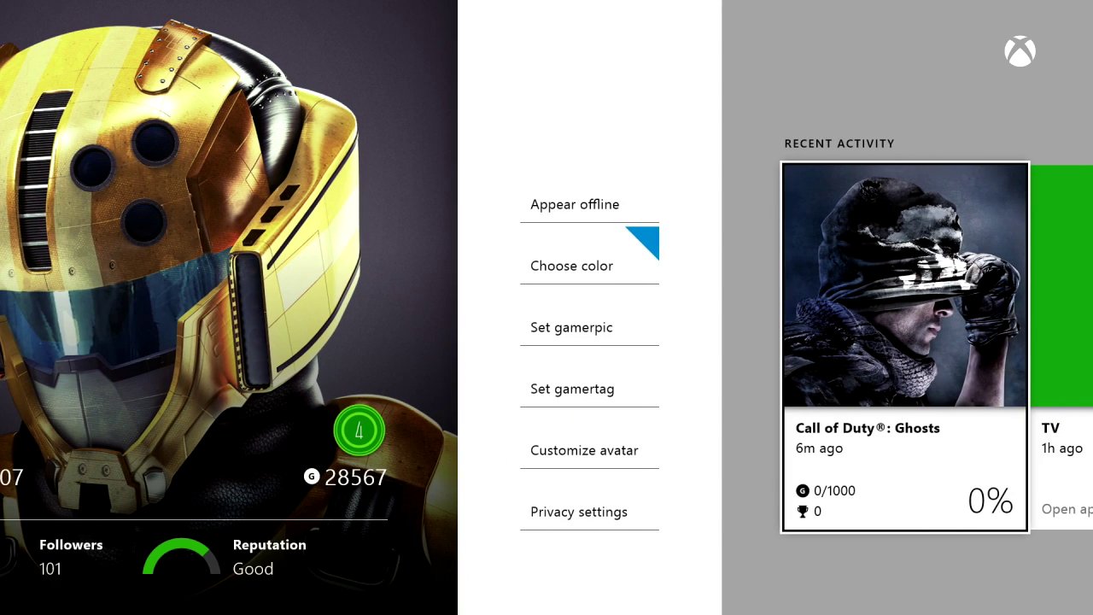
{"action": "key", "text": "Left"}
{"action": "key", "text": "Left"}
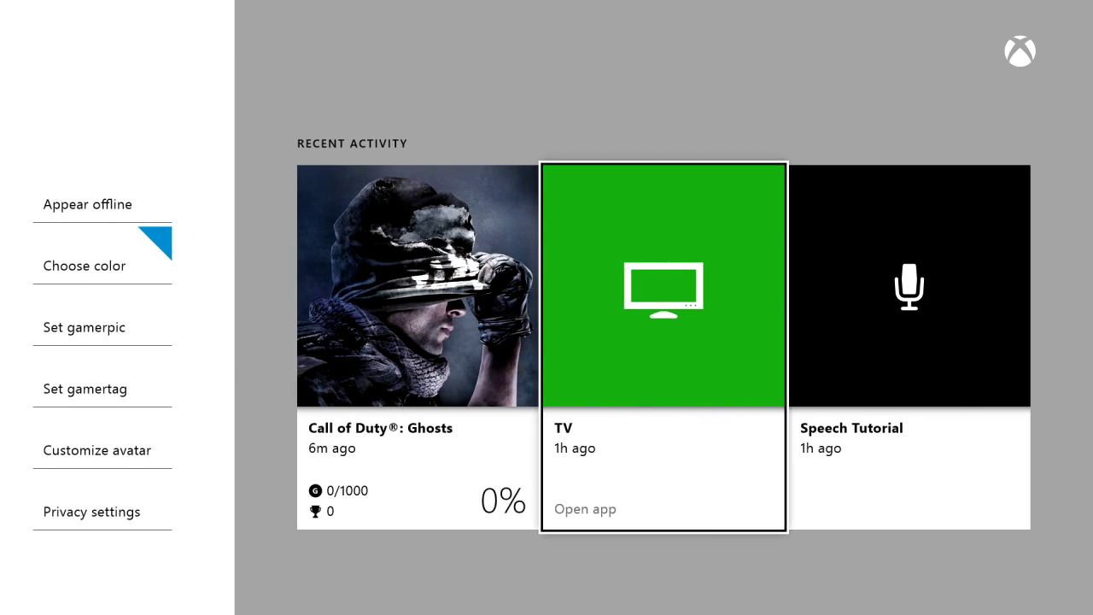
{"action": "key", "text": "Return"}
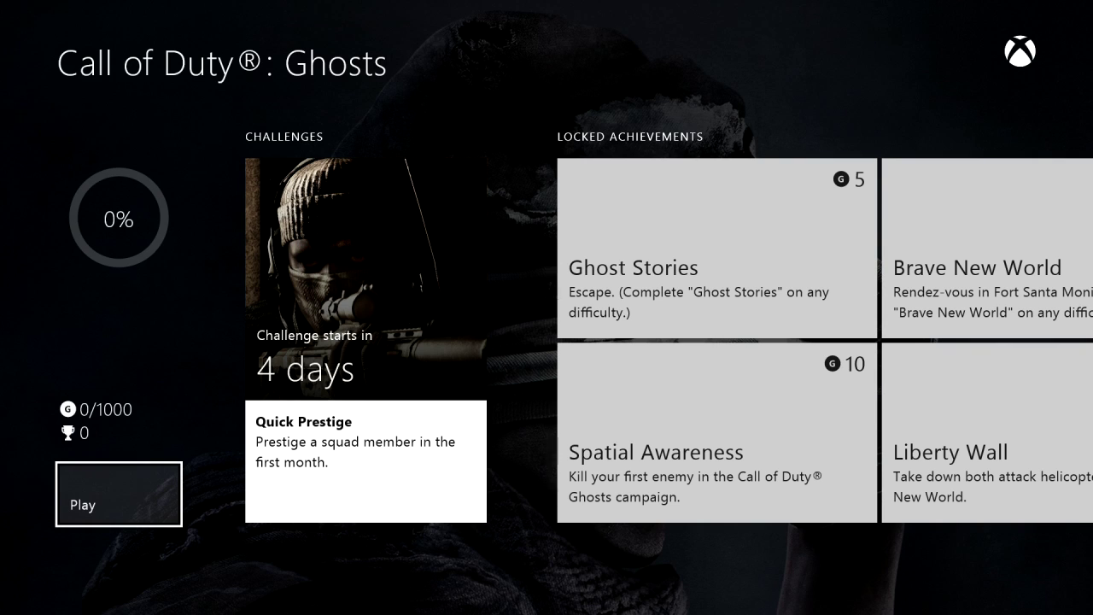
{"action": "key", "text": "Right"}
{"action": "key", "text": "Right"}
{"action": "key", "text": "Right"}
{"action": "key", "text": "Right"}
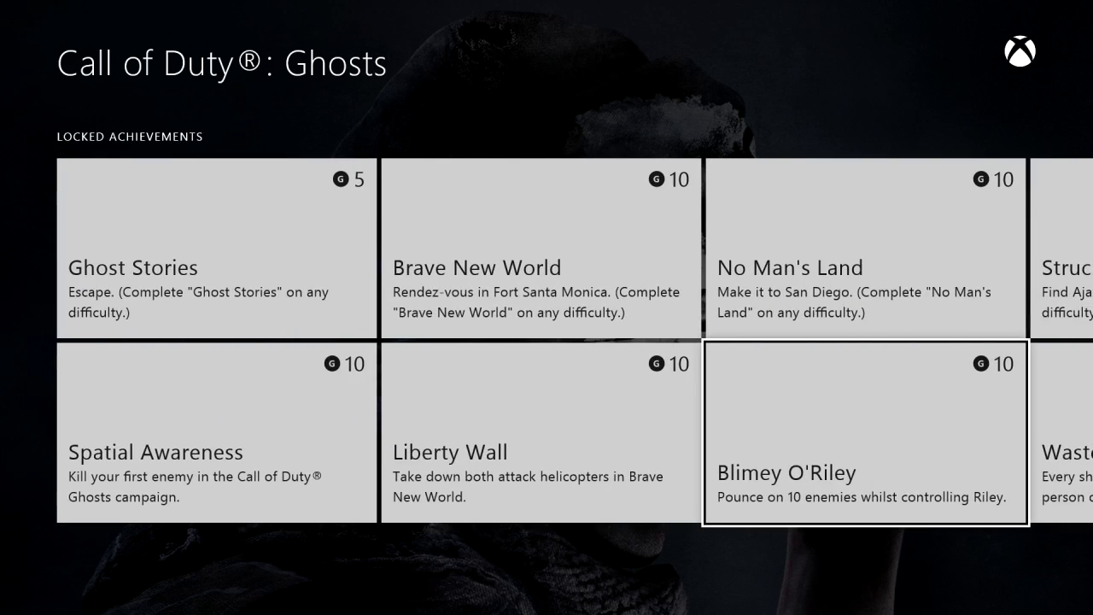
{"action": "key", "text": "Right"}
{"action": "key", "text": "Right"}
{"action": "key", "text": "Right"}
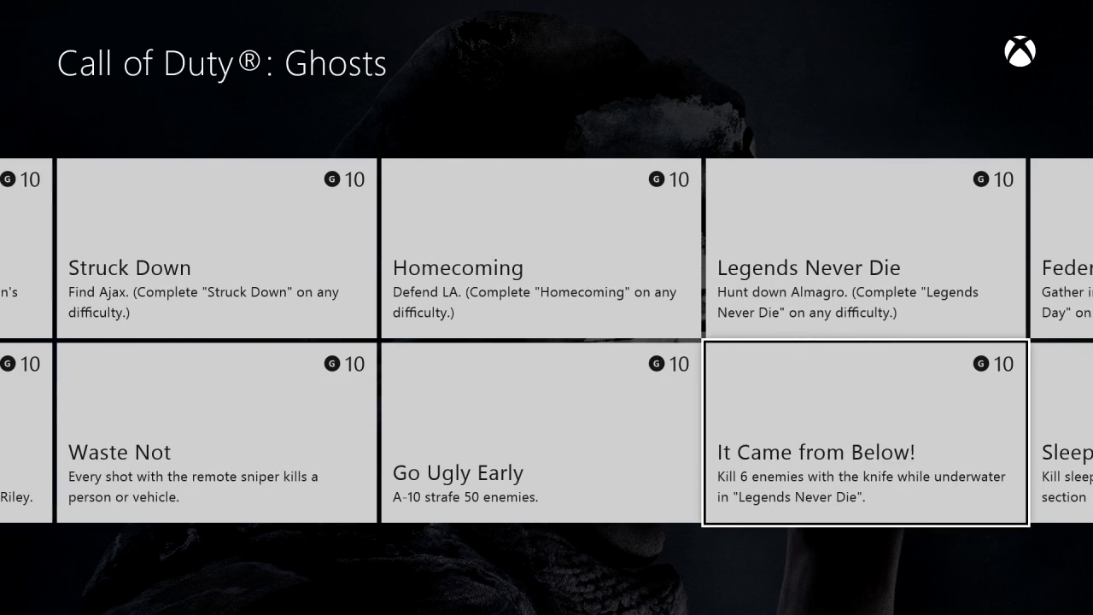
{"action": "key", "text": "Left"}
{"action": "key", "text": "Left"}
{"action": "key", "text": "Left"}
{"action": "key", "text": "Left"}
{"action": "key", "text": "Left"}
{"action": "key", "text": "Left"}
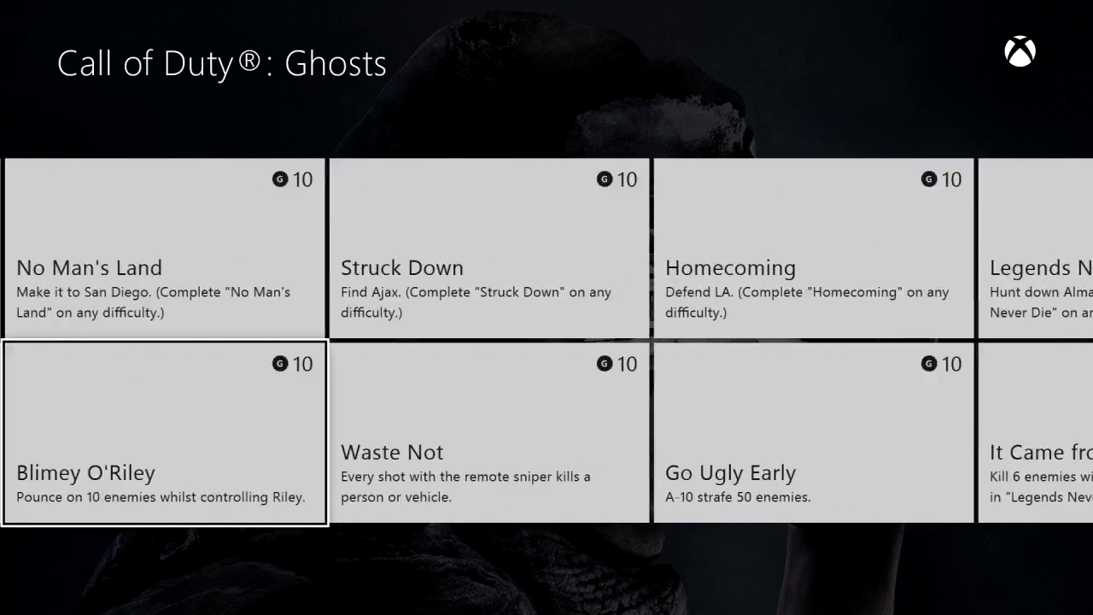
{"action": "key", "text": "Left"}
{"action": "key", "text": "Right"}
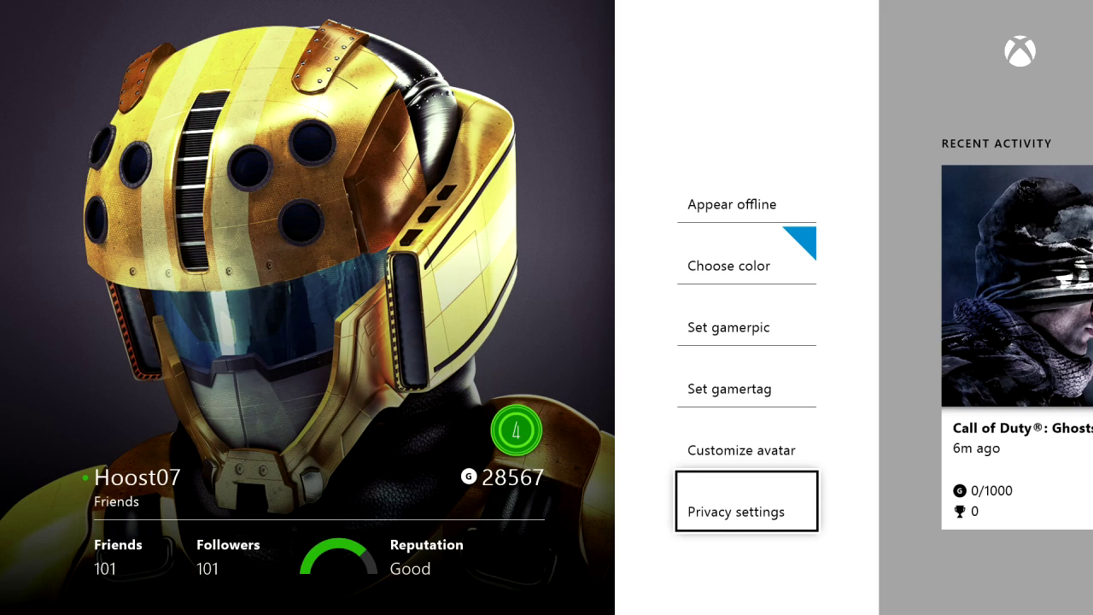
- Return Home and browse the tiles past Achievements and Settings to Call of Duty
{"action": "key", "text": "super"}
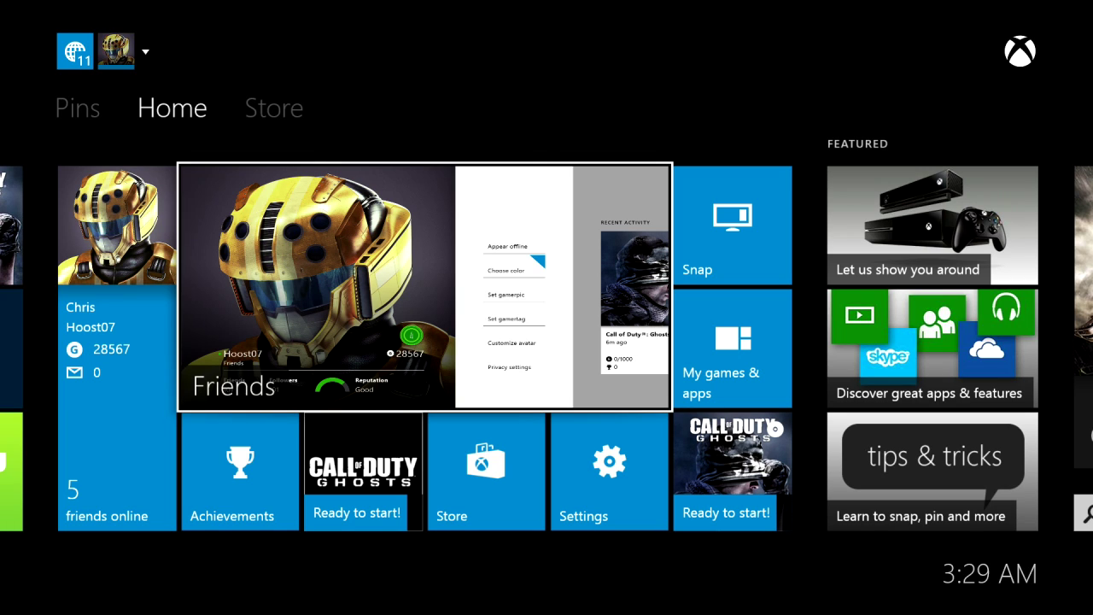
{"action": "key", "text": "Down"}
{"action": "key", "text": "Right"}
{"action": "key", "text": "Right"}
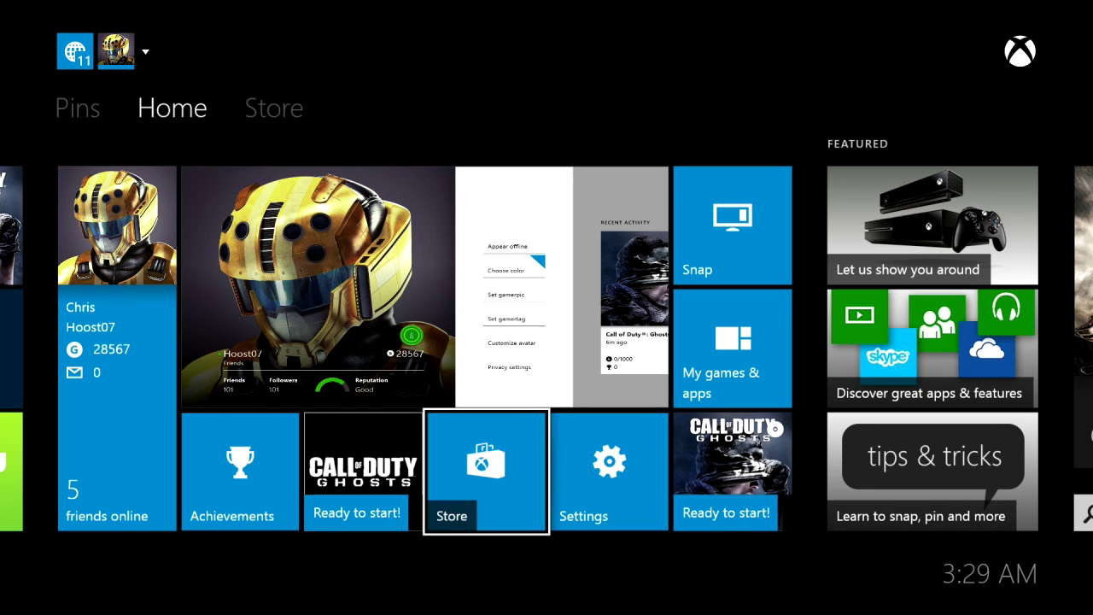
{"action": "key", "text": "Right"}
{"action": "key", "text": "Left"}
{"action": "key", "text": "Left"}
{"action": "key", "text": "Left"}
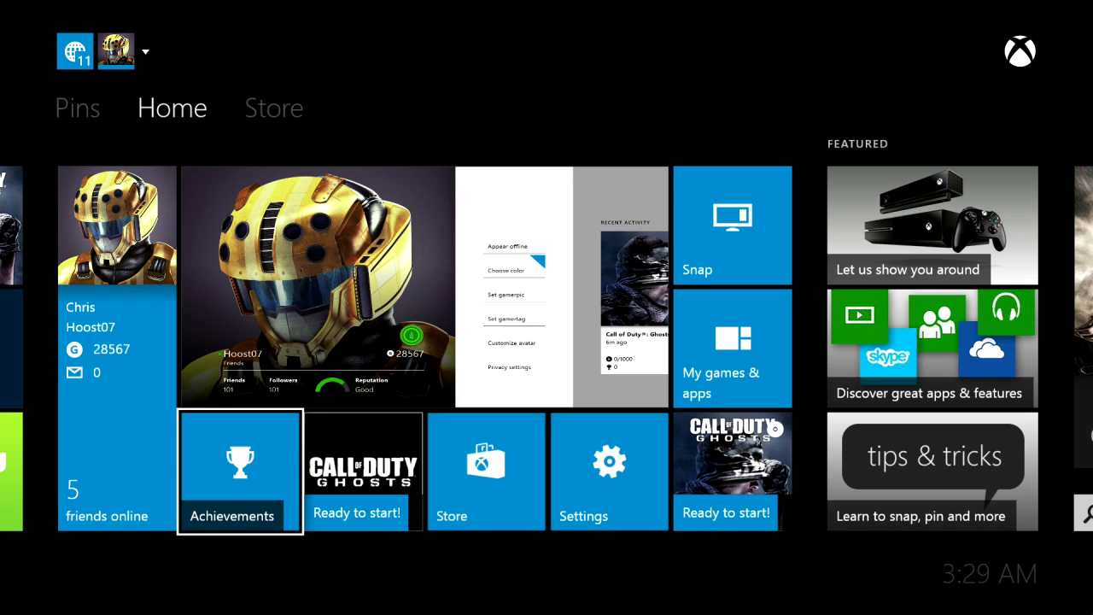
{"action": "key", "text": "Right"}
{"action": "key", "text": "Right"}
{"action": "key", "text": "Right"}
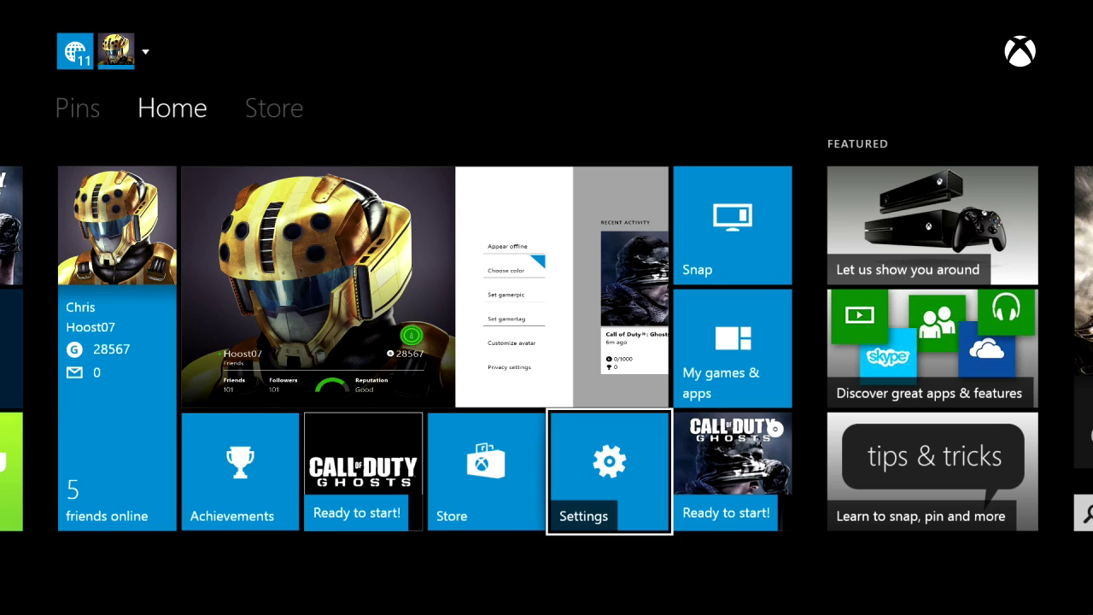
{"action": "key", "text": "Left"}
{"action": "key", "text": "Left"}
{"action": "key", "text": "Left"}
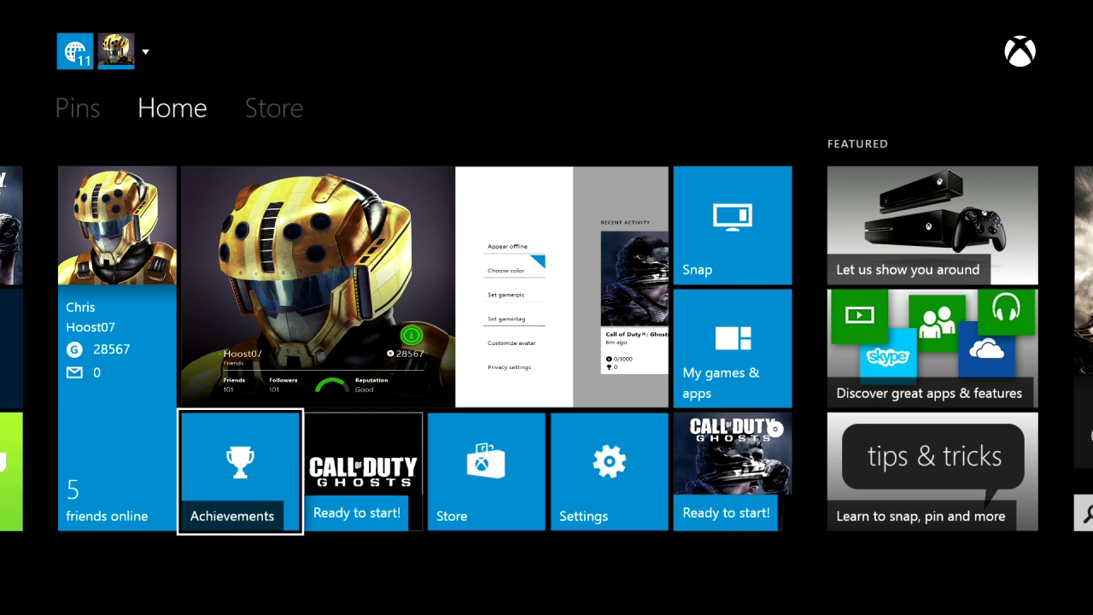
{"action": "key", "text": "Right"}
{"action": "key", "text": "Right"}
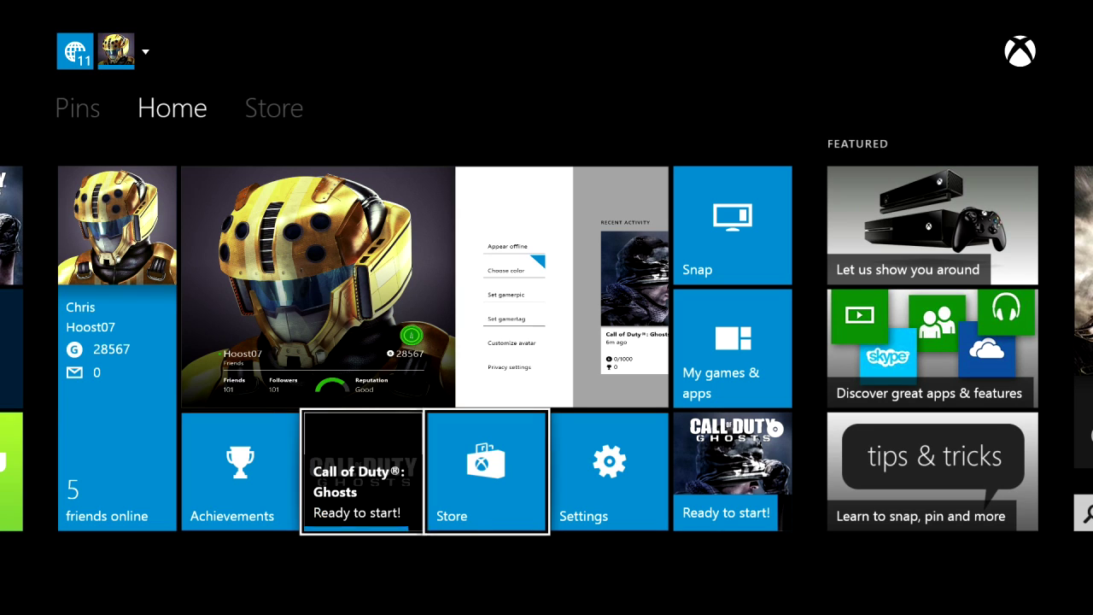
{"action": "key", "text": "Right"}
{"action": "key", "text": "Left"}
{"action": "key", "text": "Left"}
{"action": "key", "text": "Left"}
{"action": "key", "text": "Right"}
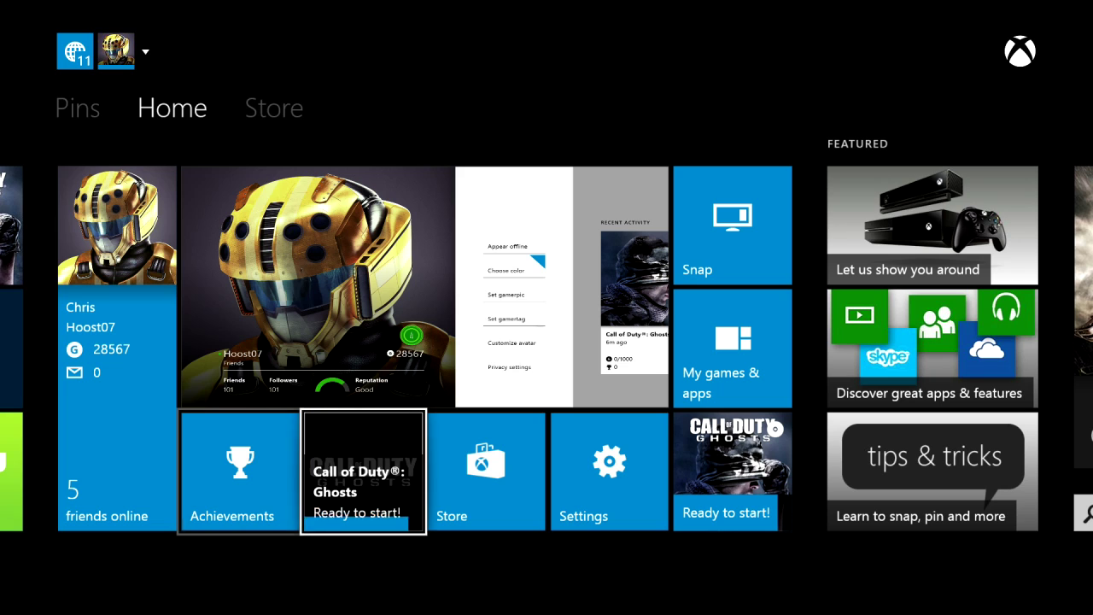
{"action": "key", "text": "Right"}
{"action": "key", "text": "Right"}
{"action": "key", "text": "Right"}
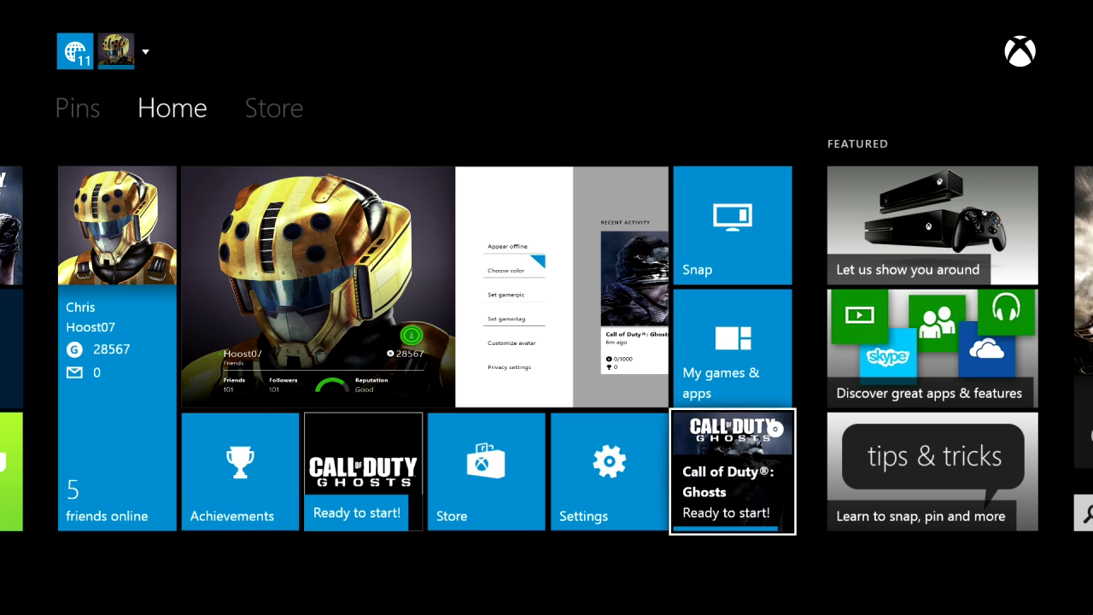
- Move up to the Snap tile and select it to start snapping an app
{"action": "key", "text": "Up"}
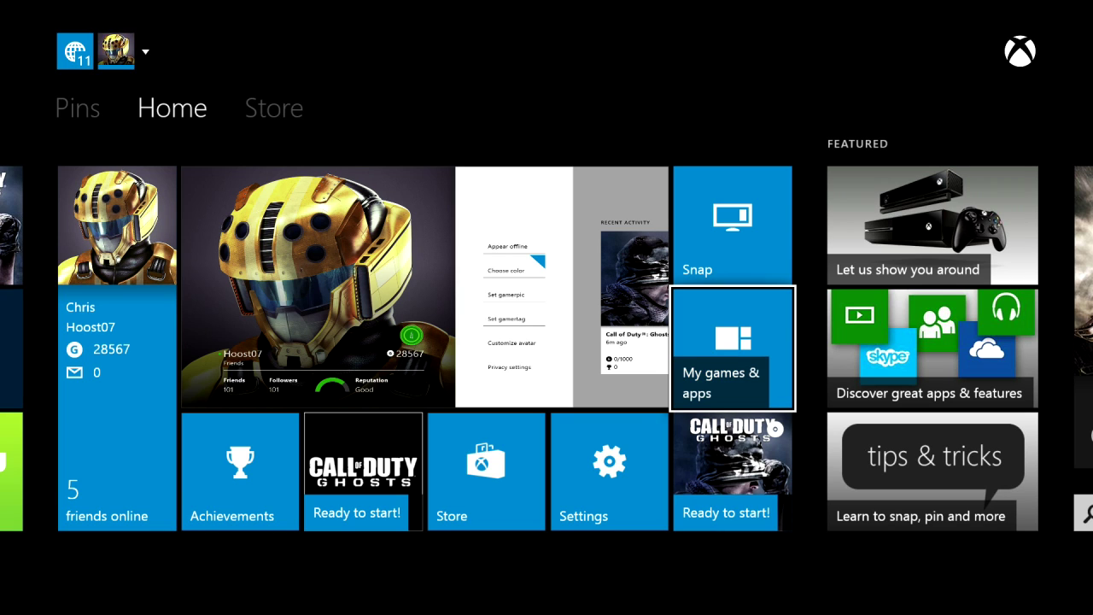
{"action": "key", "text": "Up"}
{"action": "key", "text": "Down"}
{"action": "key", "text": "Up"}
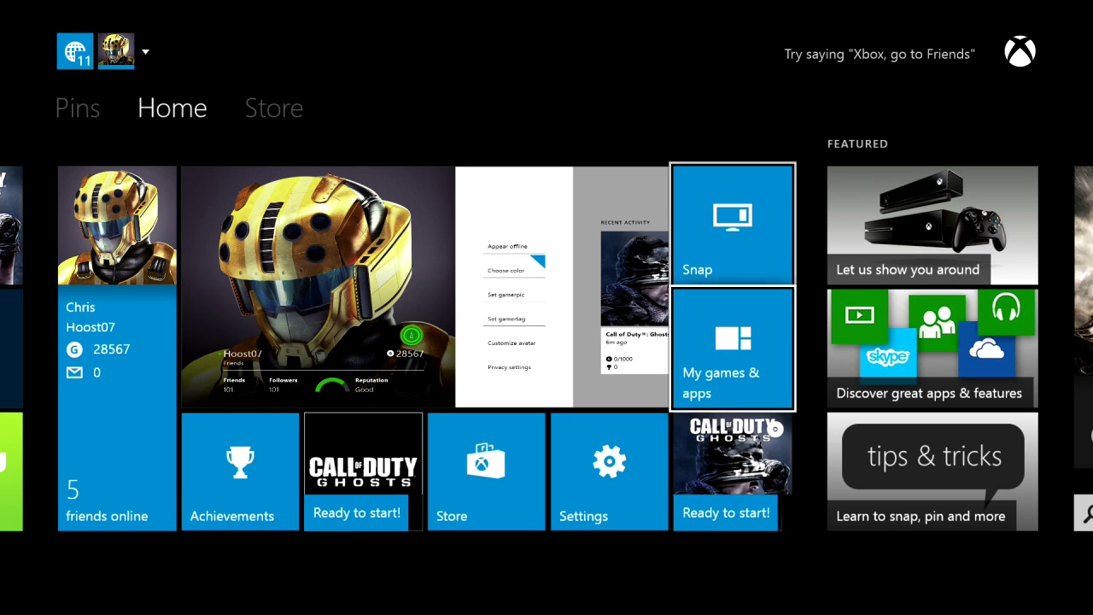
{"action": "key", "text": "Down"}
{"action": "key", "text": "Up"}
{"action": "key", "text": "Down"}
{"action": "key", "text": "Up"}
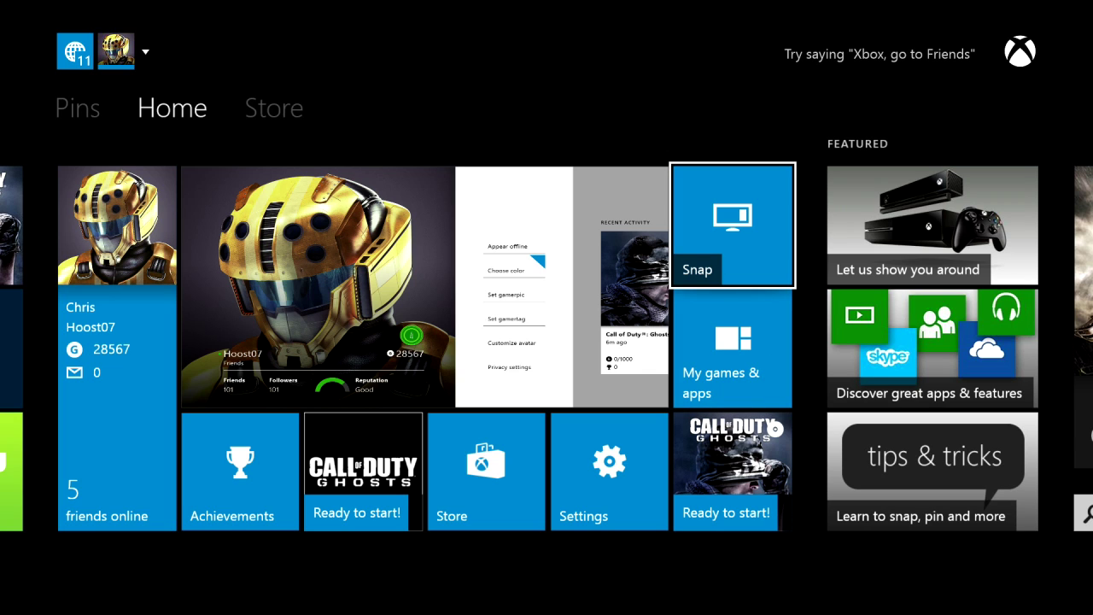
{"action": "key", "text": "Return"}
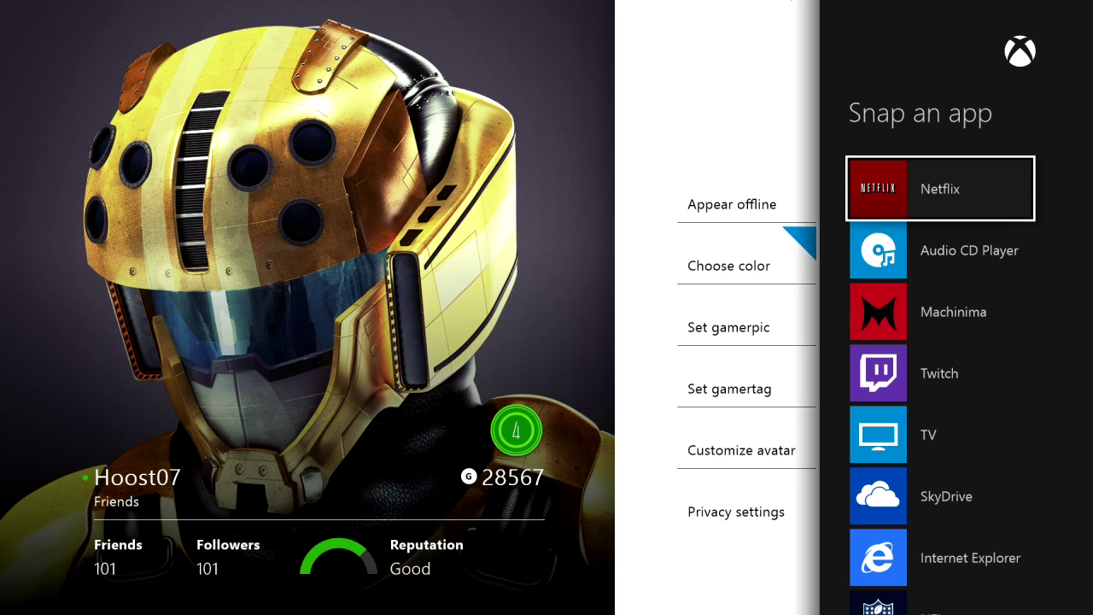
- Snap TV beside the profile and browse its channels, ending on TNT HD
{"action": "key", "text": "Down"}
{"action": "key", "text": "Down"}
{"action": "key", "text": "Down"}
{"action": "key", "text": "Down"}
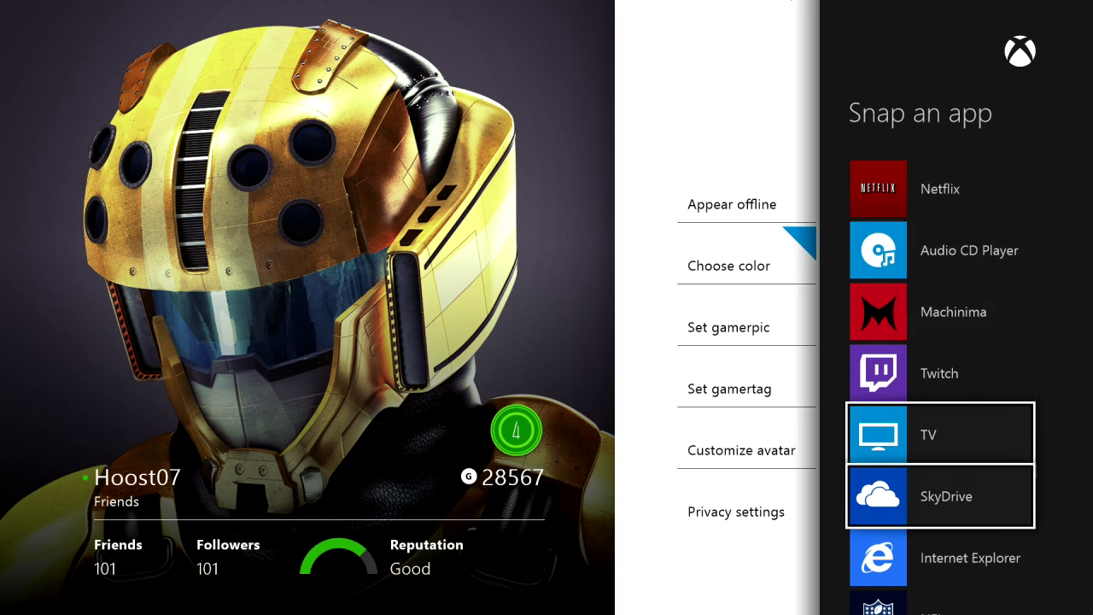
{"action": "key", "text": "Return"}
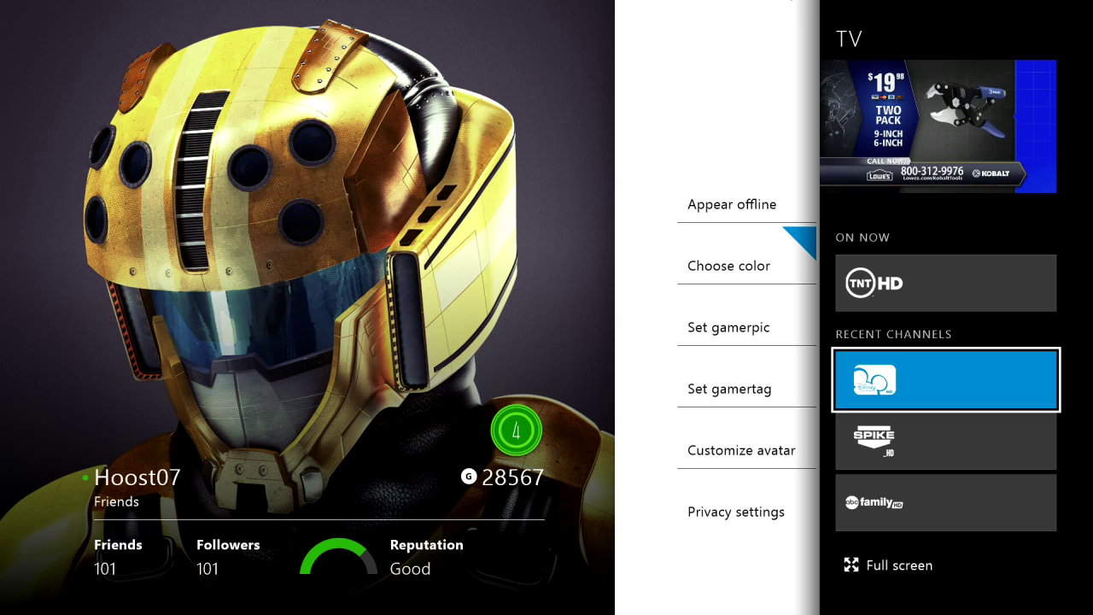
{"action": "key", "text": "Left"}
{"action": "key", "text": "Up"}
{"action": "key", "text": "Up"}
{"action": "key", "text": "Up"}
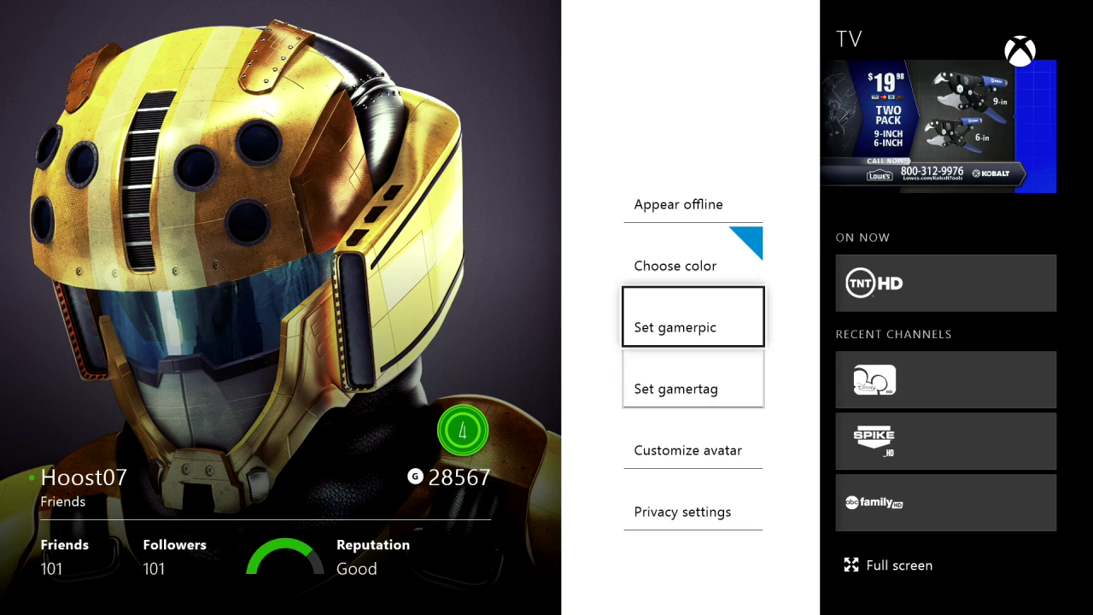
{"action": "key", "text": "Up"}
{"action": "key", "text": "Down"}
{"action": "key", "text": "Right"}
{"action": "key", "text": "Left"}
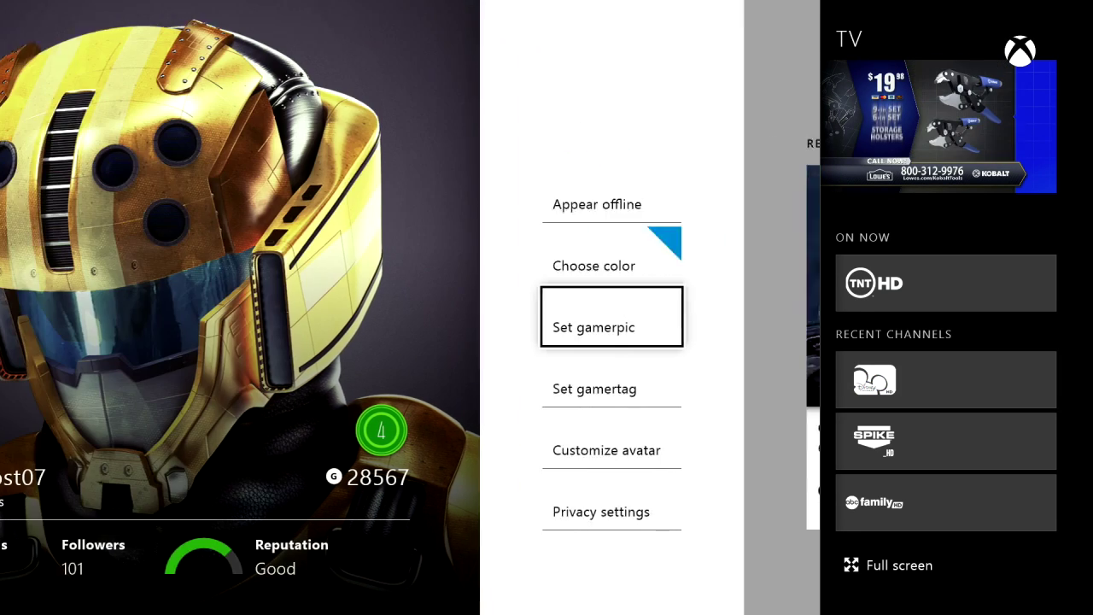
{"action": "key", "text": "Right"}
{"action": "key", "text": "Down"}
{"action": "key", "text": "Down"}
{"action": "key", "text": "Down"}
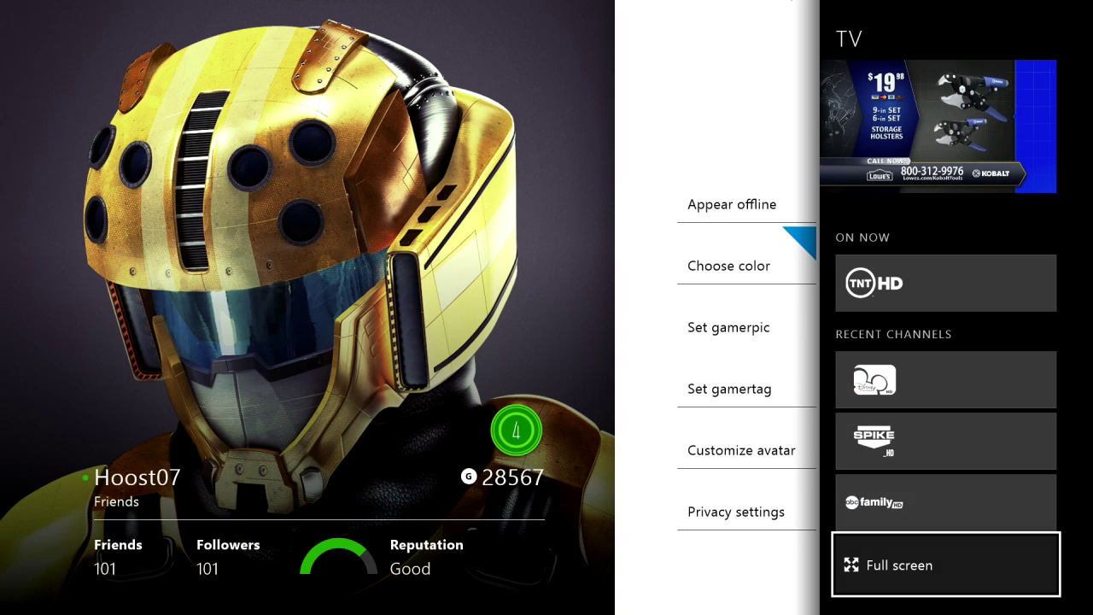
{"action": "key", "text": "Up"}
{"action": "key", "text": "Up"}
{"action": "key", "text": "Up"}
{"action": "key", "text": "Up"}
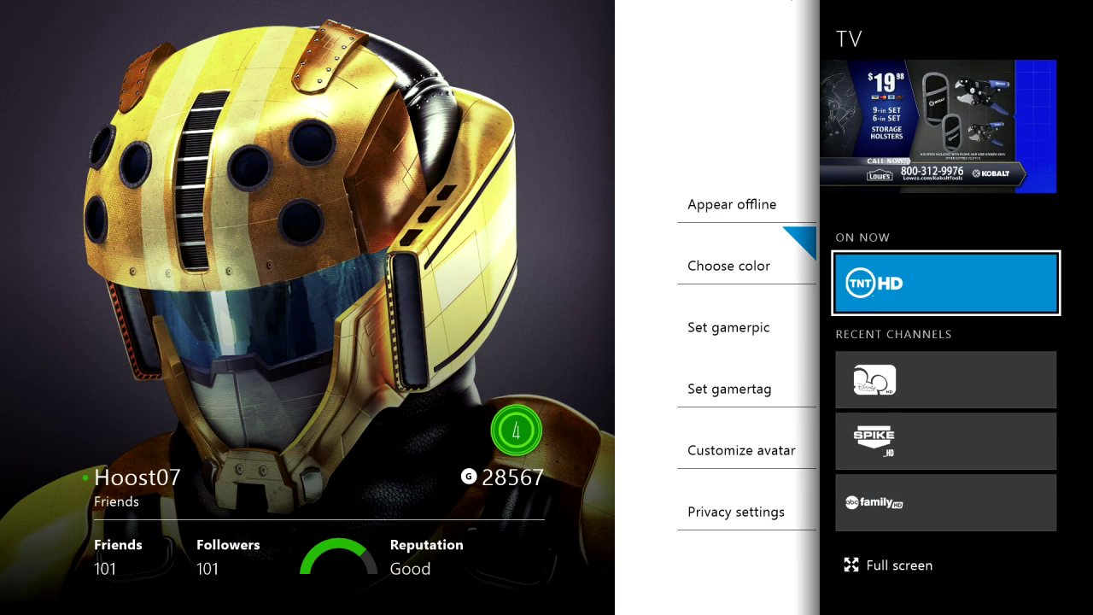
- Reopen the snap app list, close it without choosing, and return Home
{"action": "key", "text": "super"}
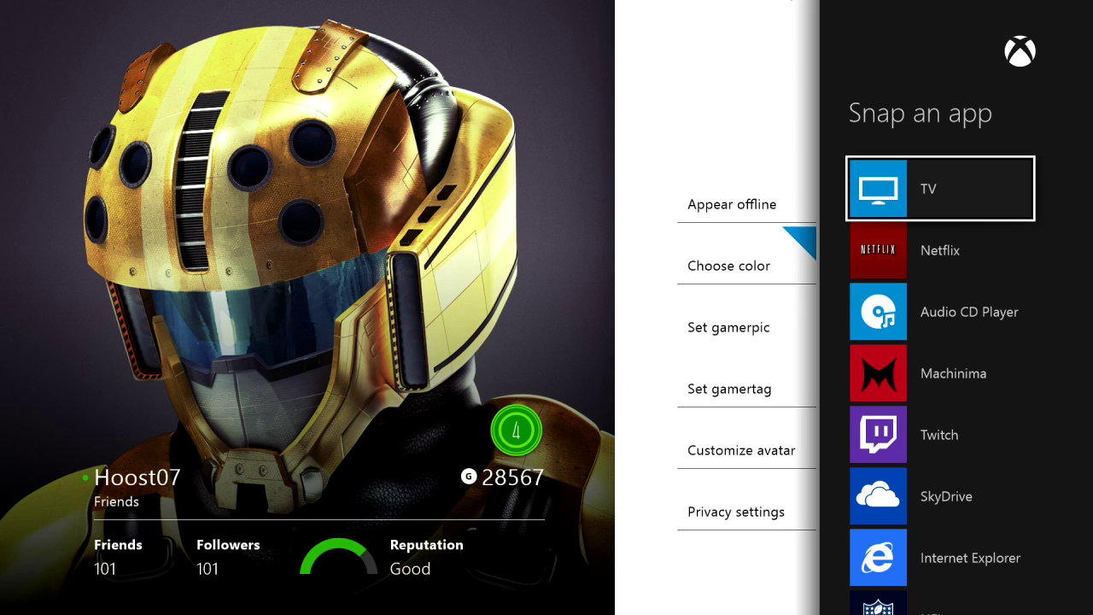
{"action": "key", "text": "Down"}
{"action": "key", "text": "Down"}
{"action": "key", "text": "Down"}
{"action": "key", "text": "Down"}
{"action": "key", "text": "Down"}
{"action": "key", "text": "Down"}
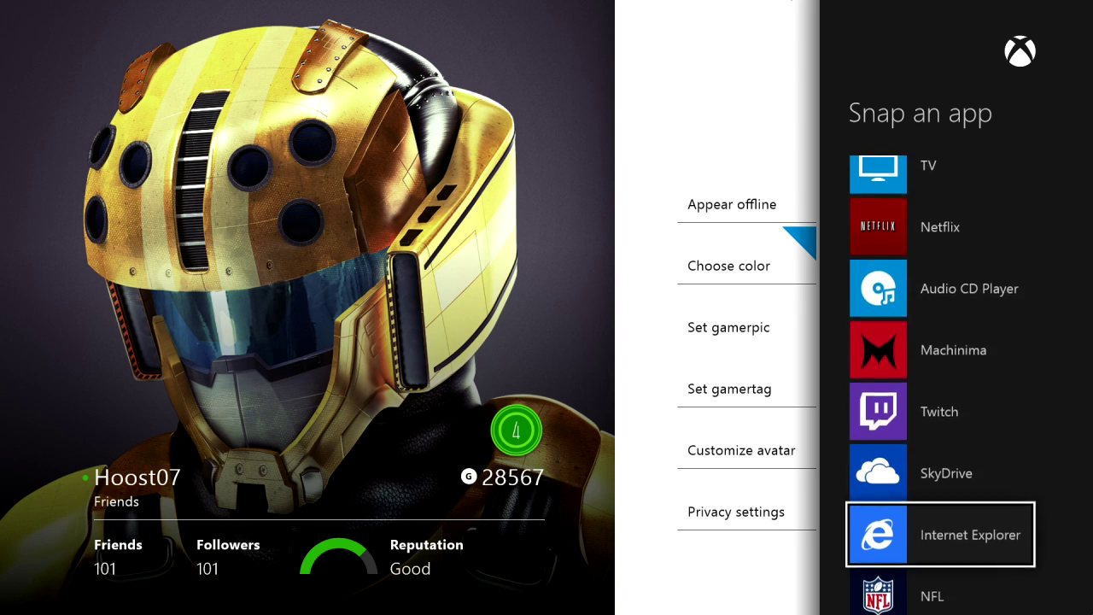
{"action": "key", "text": "Down"}
{"action": "key", "text": "Down"}
{"action": "key", "text": "Down"}
{"action": "key", "text": "Down"}
{"action": "key", "text": "Down"}
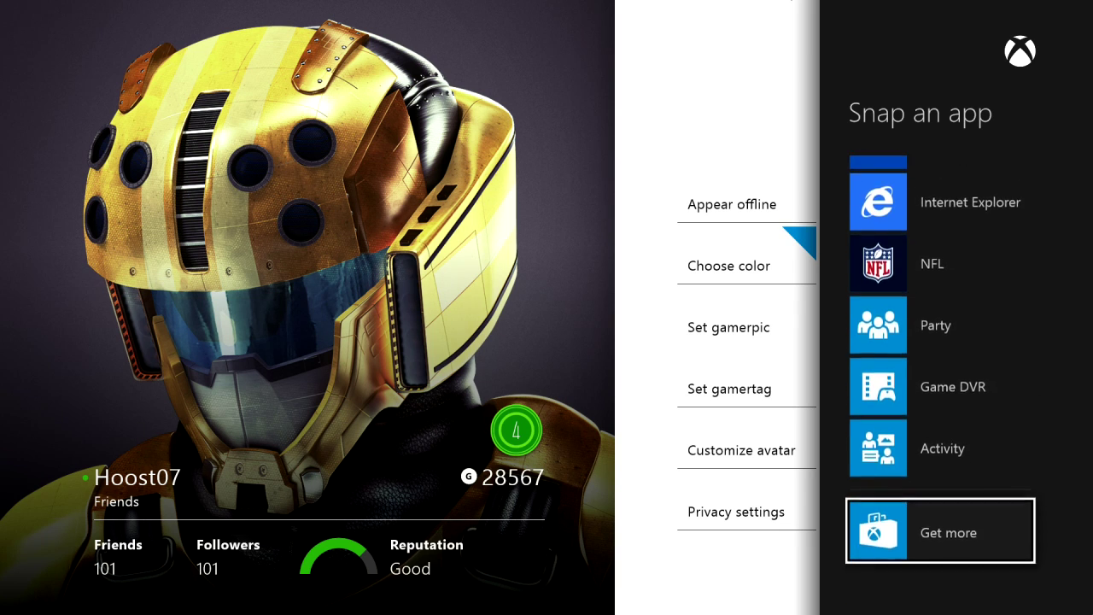
{"action": "key", "text": "Up"}
{"action": "key", "text": "Escape"}
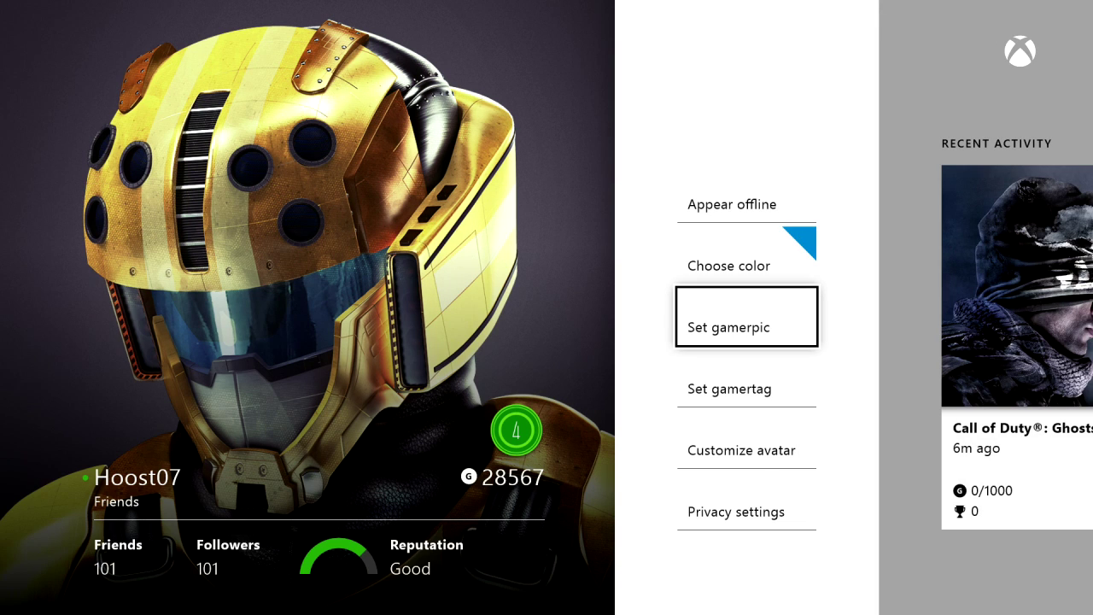
{"action": "key", "text": "super"}
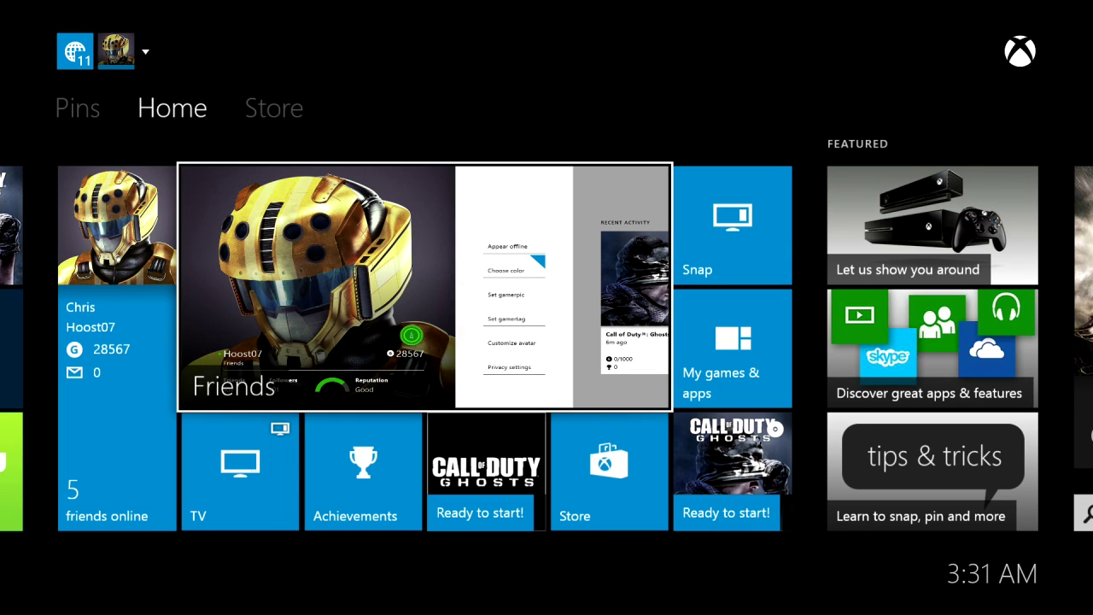
- Go to Pins, browse the pinned apps, and open the NFL pin's options menu
{"action": "key", "text": "Left"}
{"action": "key", "text": "Left"}
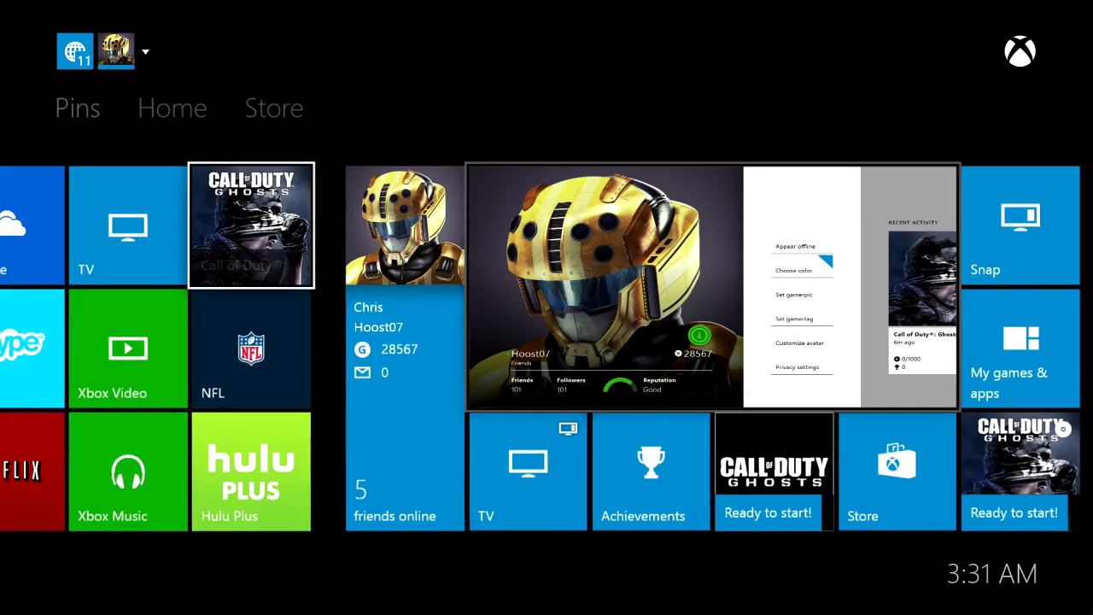
{"action": "key", "text": "Left"}
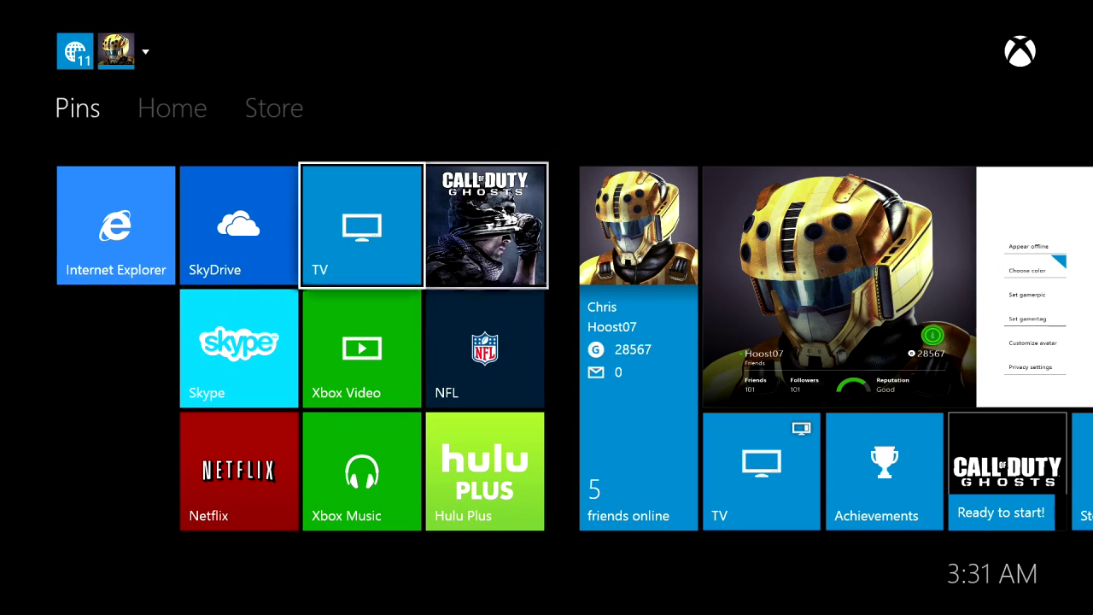
{"action": "key", "text": "Down"}
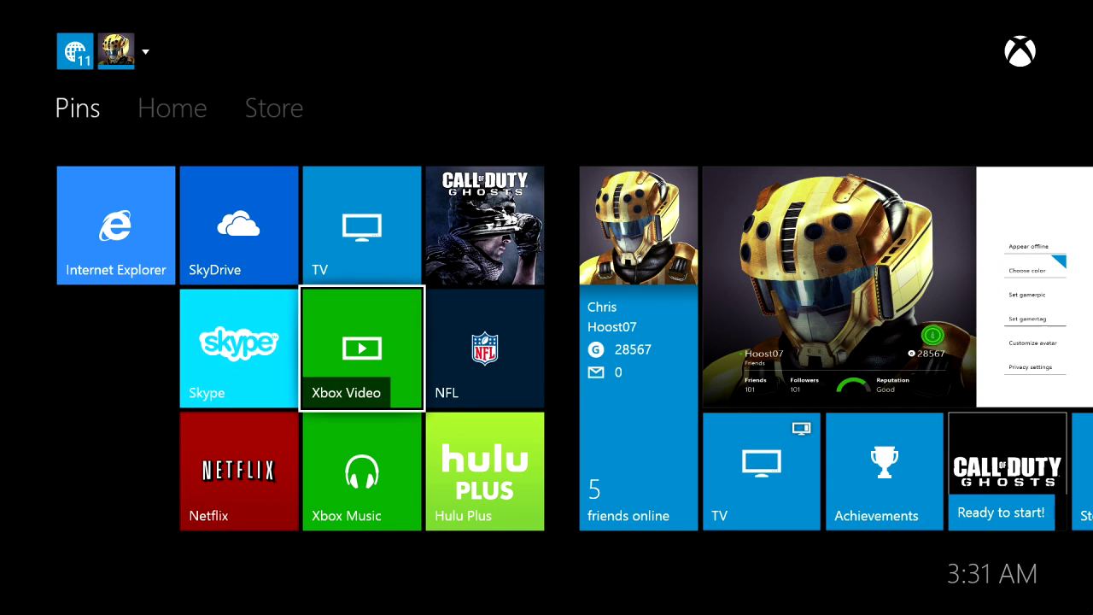
{"action": "key", "text": "Right"}
{"action": "key", "text": "Up"}
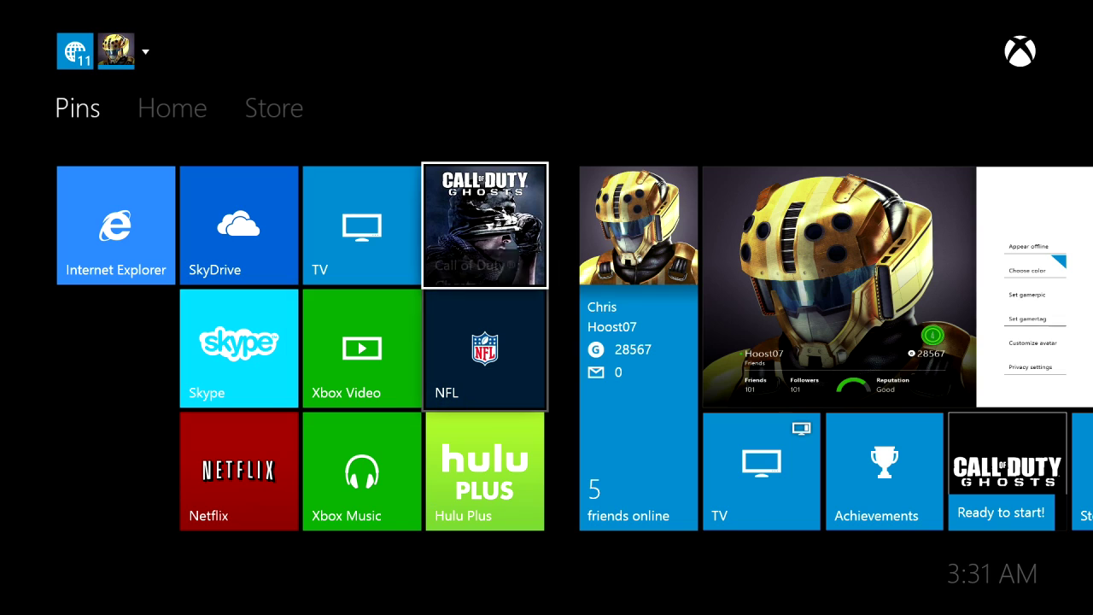
{"action": "key", "text": "Left"}
{"action": "key", "text": "Right"}
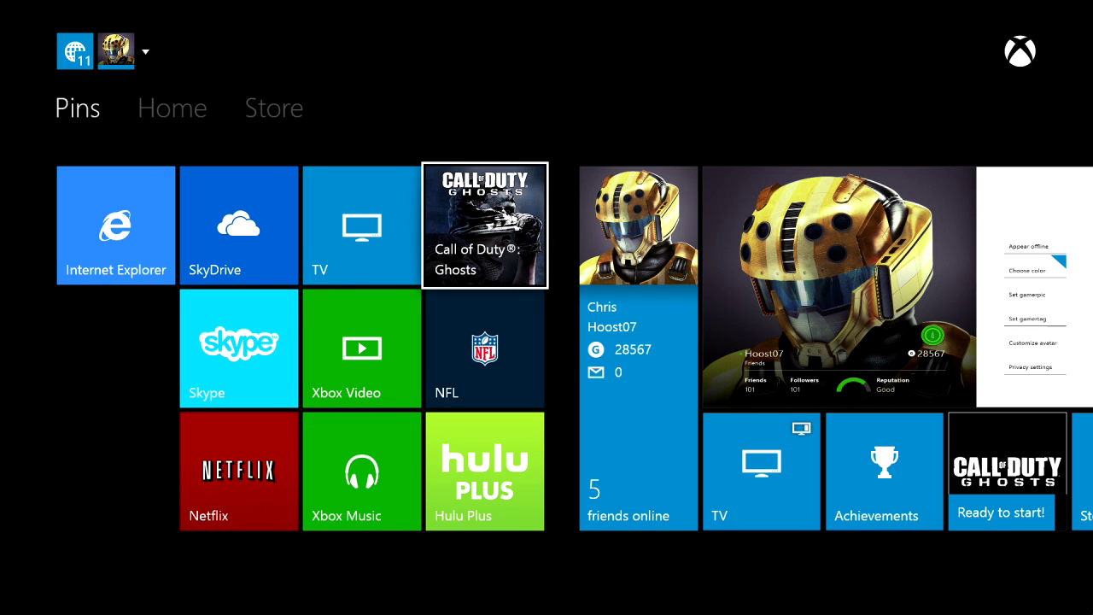
{"action": "key", "text": "Down"}
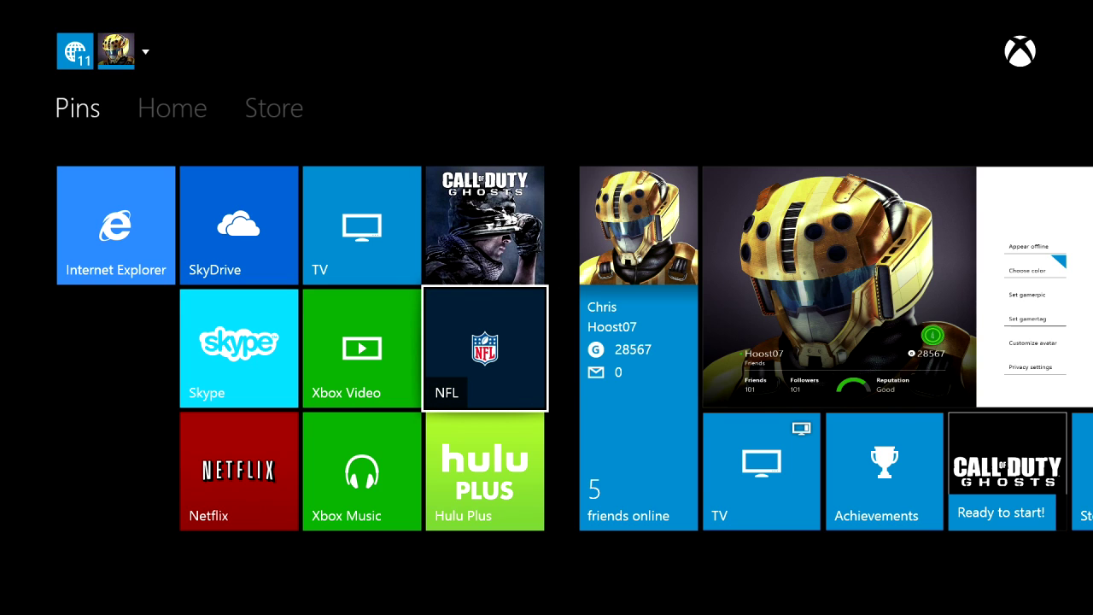
{"action": "key", "text": "Menu"}
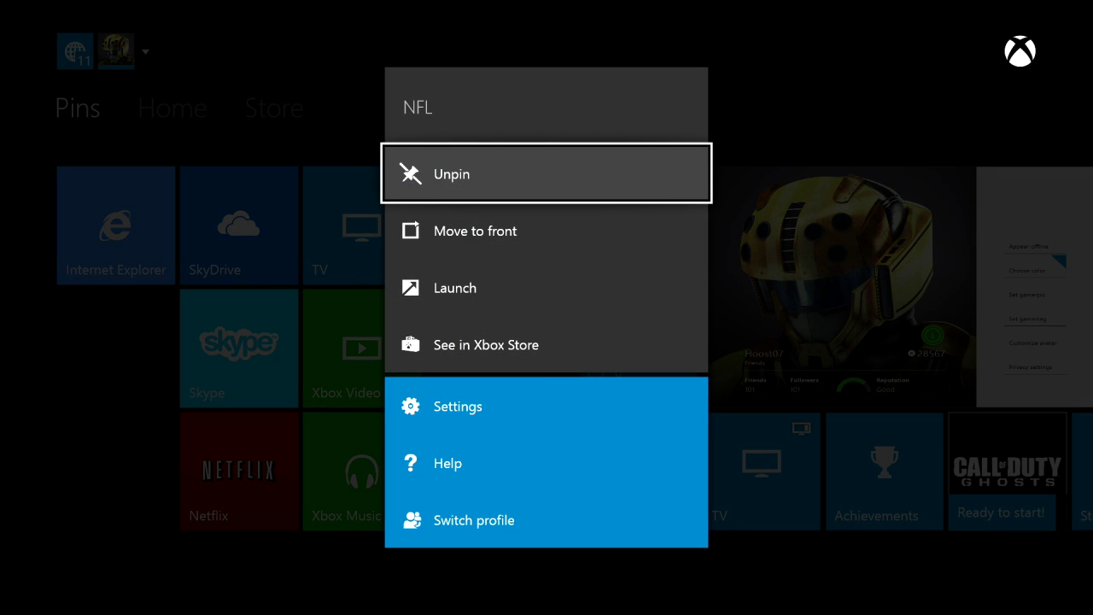
- Move the NFL pin to the front, then open and close Internet Explorer's pin options
{"action": "key", "text": "Down"}
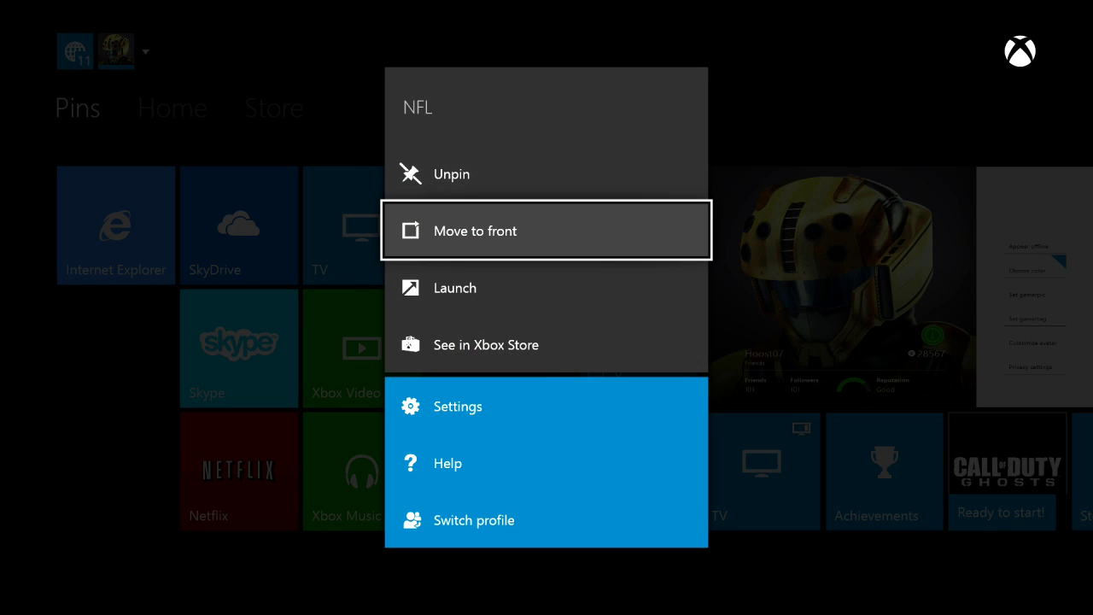
{"action": "key", "text": "Return"}
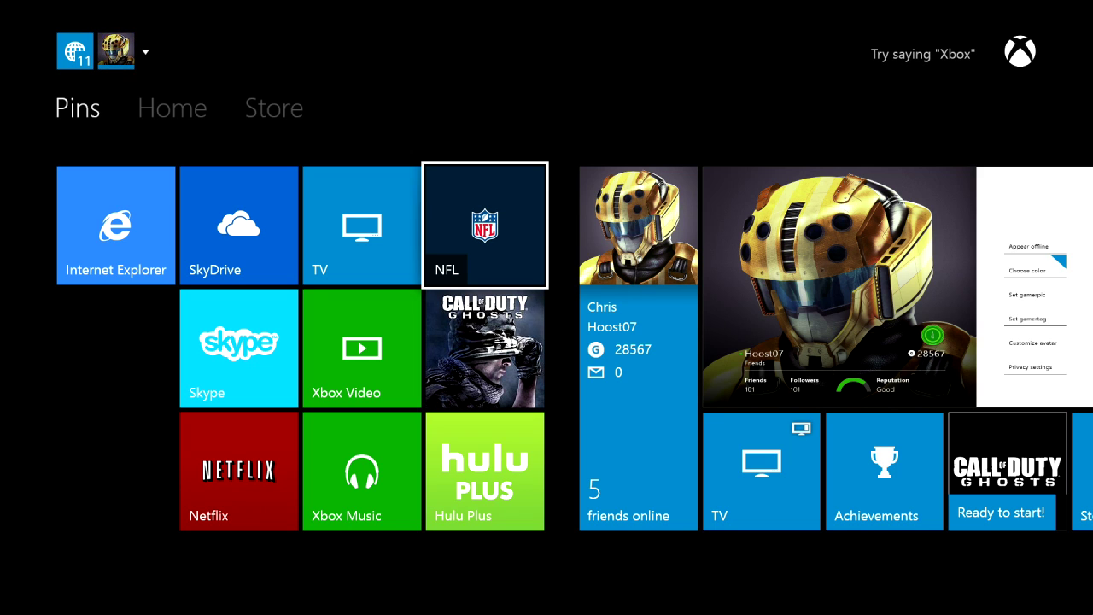
{"action": "key", "text": "Down"}
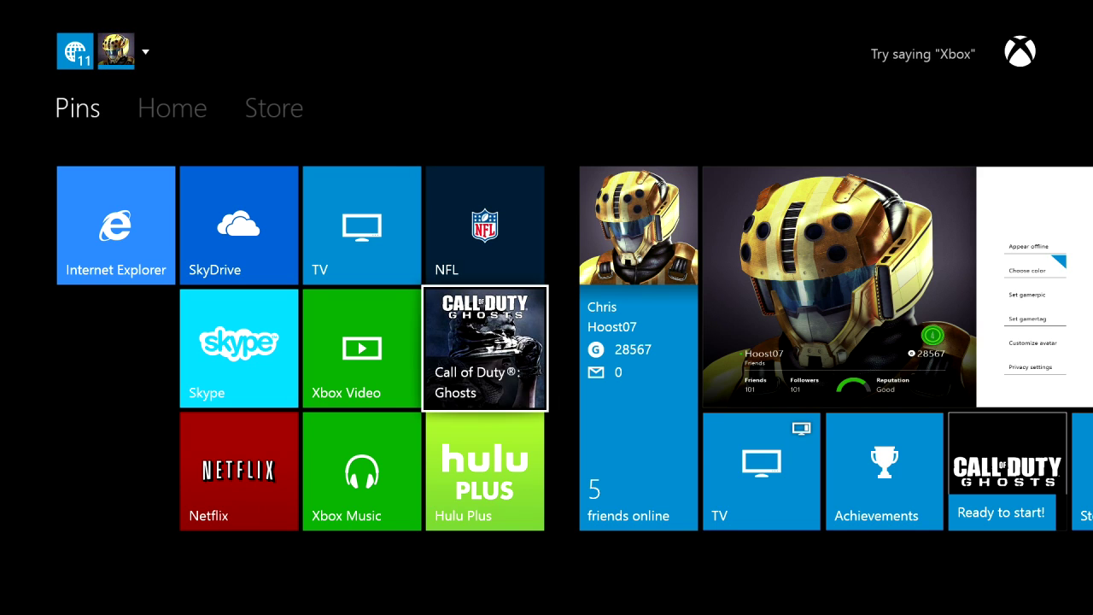
{"action": "key", "text": "Left"}
{"action": "key", "text": "Left"}
{"action": "key", "text": "Up"}
{"action": "key", "text": "Left"}
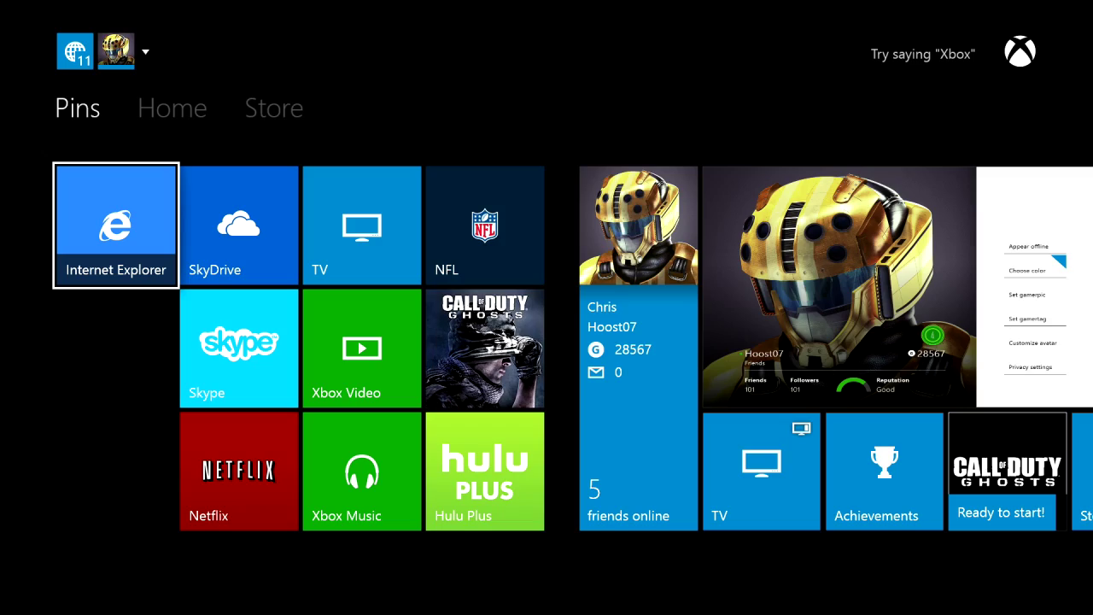
{"action": "key", "text": "Menu"}
{"action": "key", "text": "Return"}
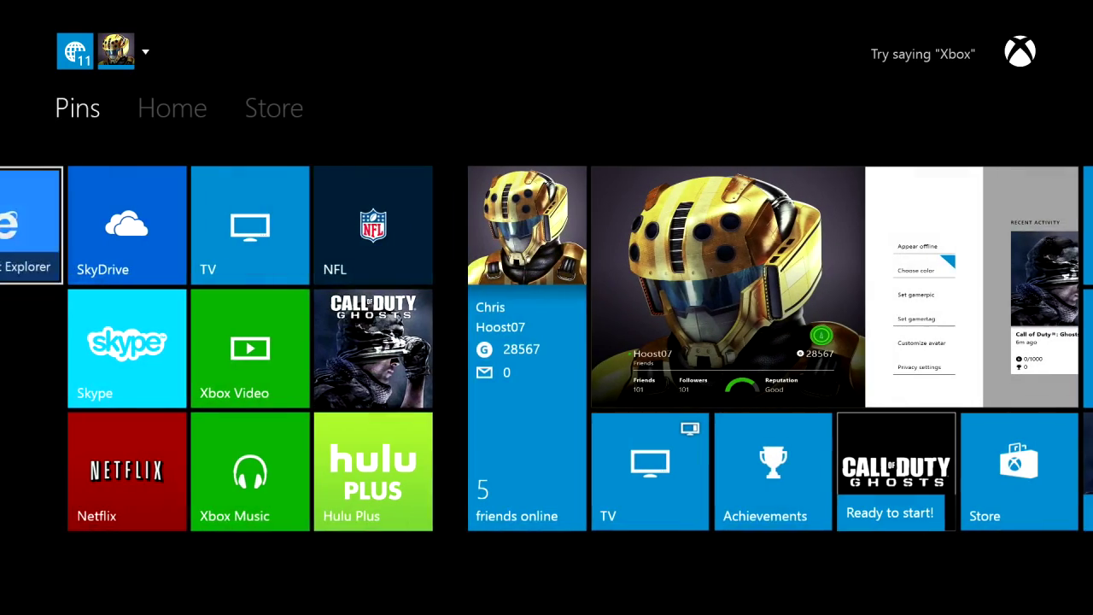
- Browse the pinned tiles via NFL and Call of Duty to TV, then go to Home
{"action": "key", "text": "Left"}
{"action": "key", "text": "Left"}
{"action": "key", "text": "Left"}
{"action": "key", "text": "Left"}
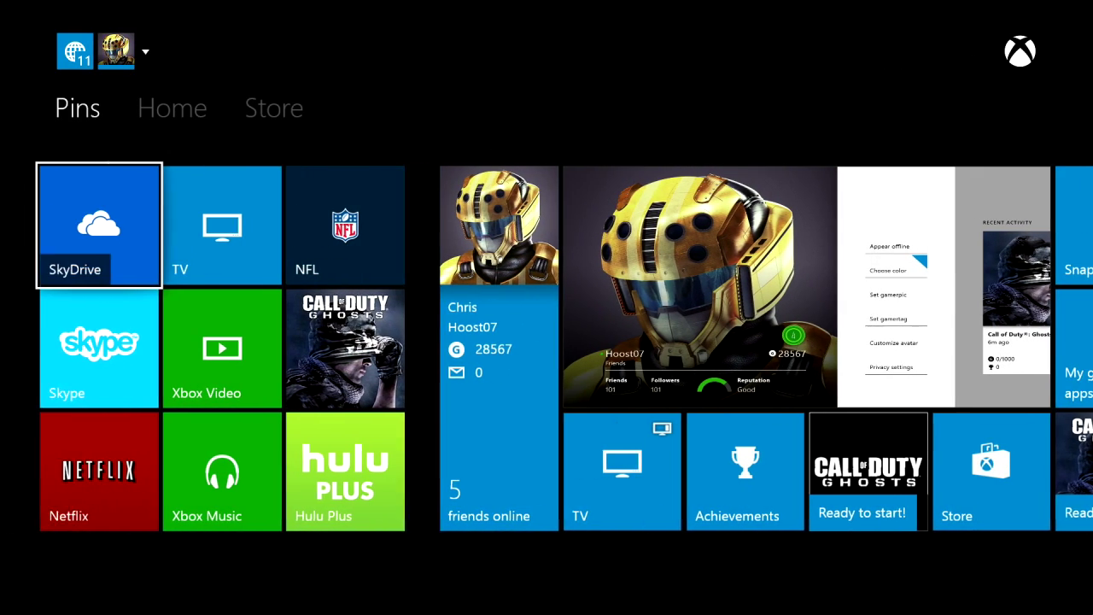
{"action": "key", "text": "Down"}
{"action": "key", "text": "Down"}
{"action": "key", "text": "Right"}
{"action": "key", "text": "Right"}
{"action": "key", "text": "Up"}
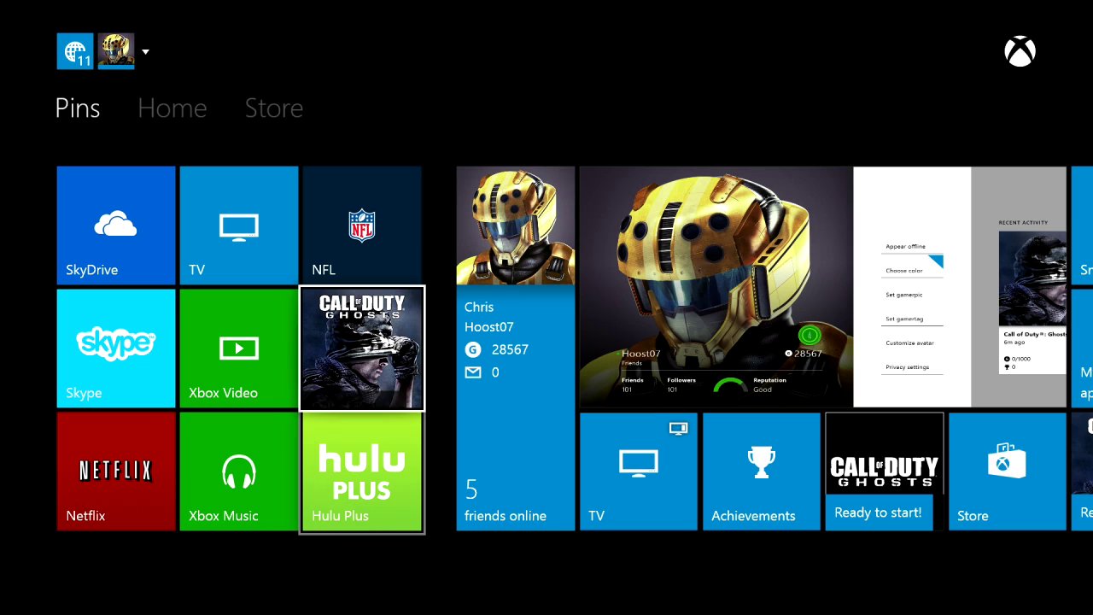
{"action": "key", "text": "Left"}
{"action": "key", "text": "Up"}
{"action": "key", "text": "Right"}
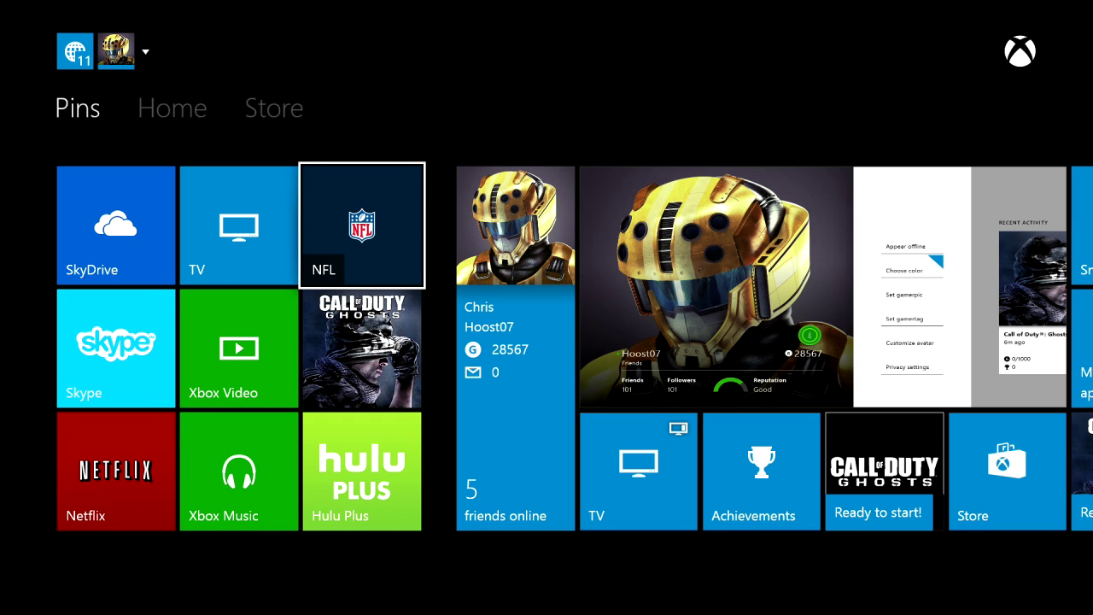
{"action": "key", "text": "Down"}
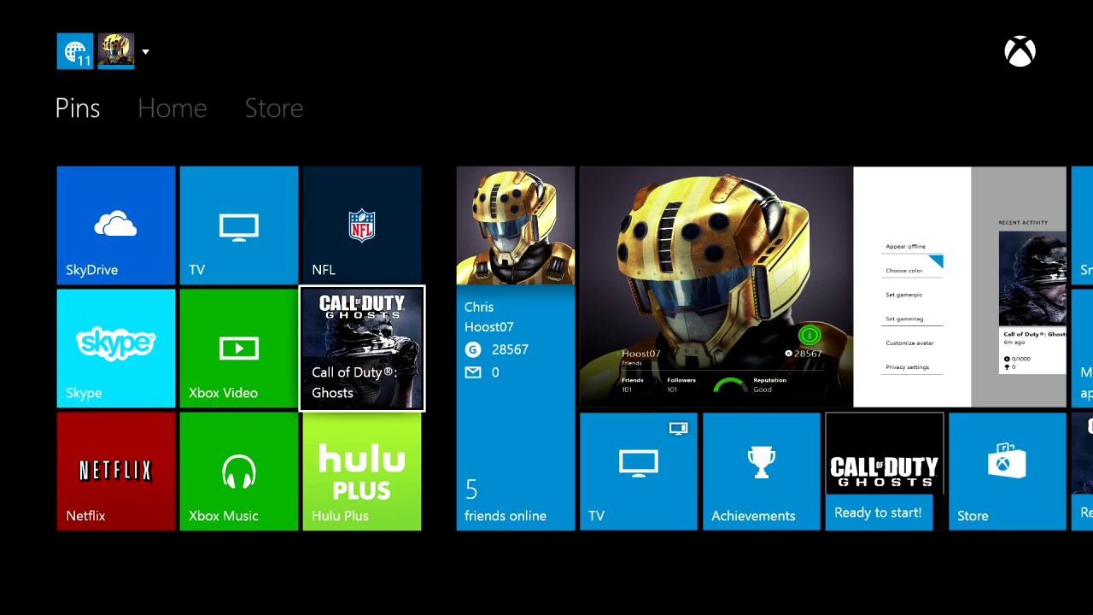
{"action": "key", "text": "Left"}
{"action": "key", "text": "Up"}
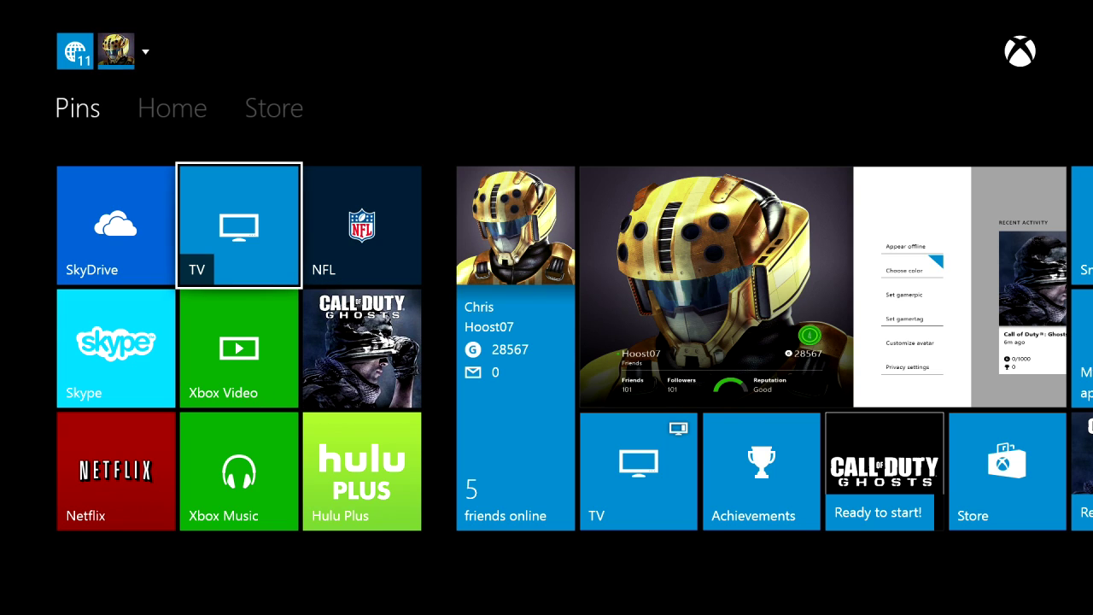
{"action": "key", "text": "Right"}
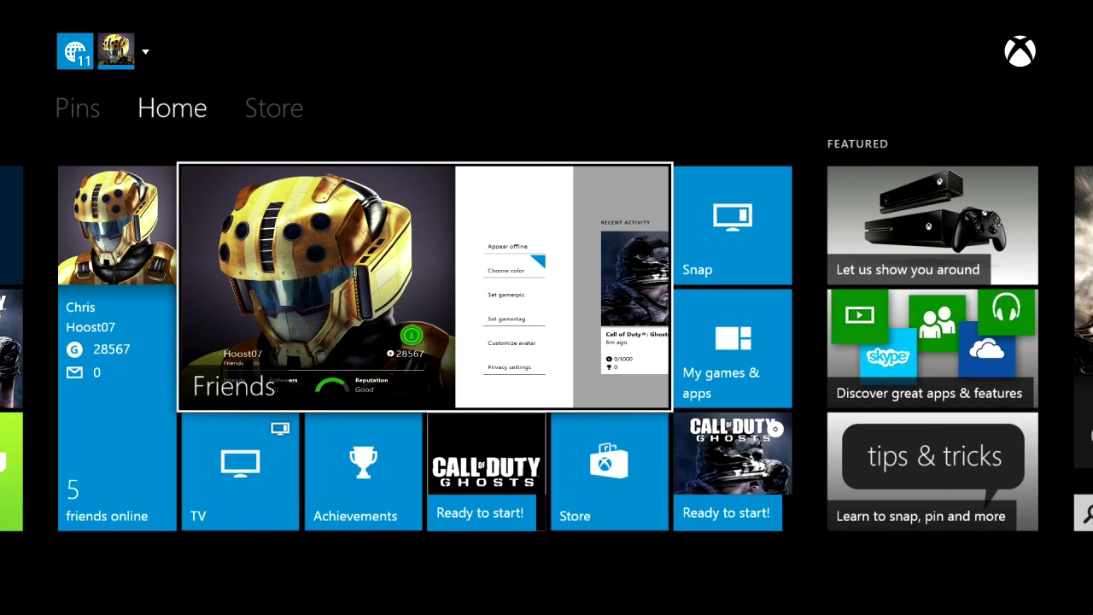
- Switch to the Store, move across Movies & TV, Music and Apps, and open Store search
{"action": "key", "text": "Right"}
{"action": "key", "text": "Right"}
{"action": "key", "text": "Right"}
{"action": "key", "text": "Right"}
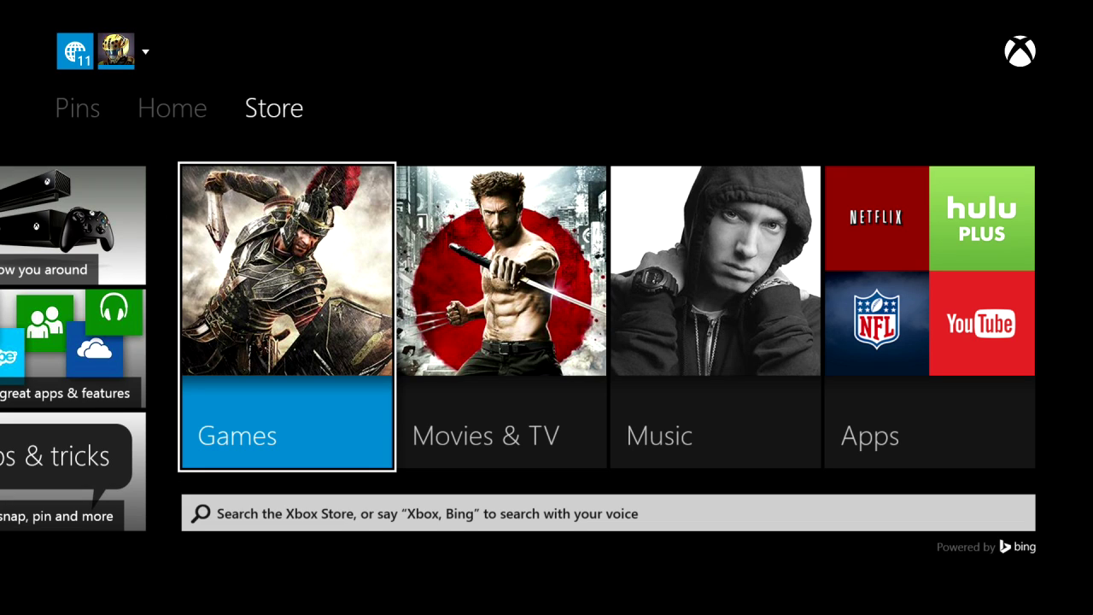
{"action": "key", "text": "Right"}
{"action": "key", "text": "Right"}
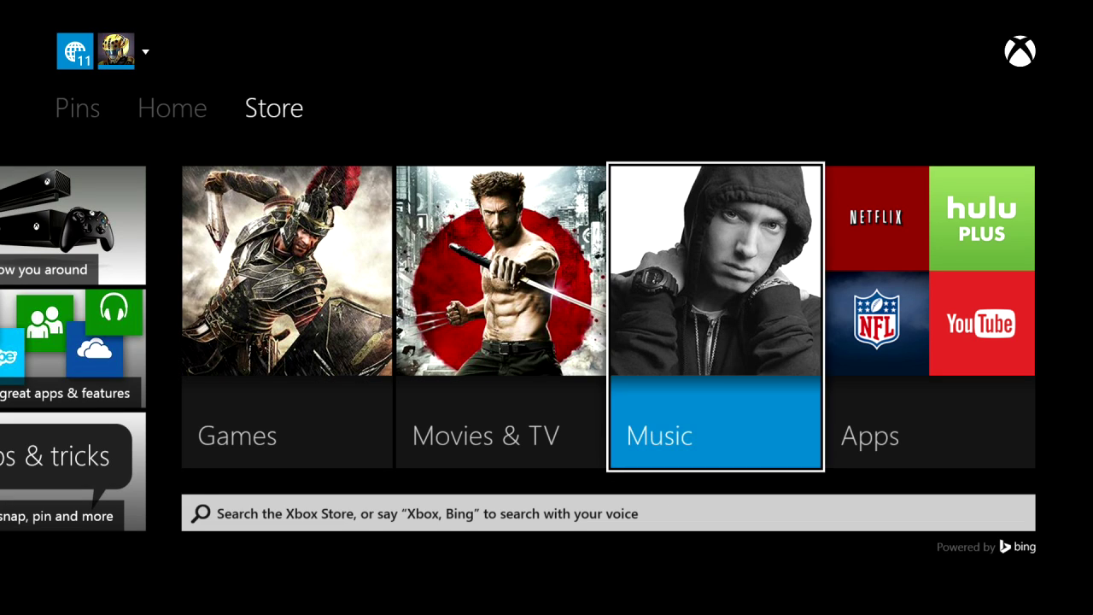
{"action": "key", "text": "Right"}
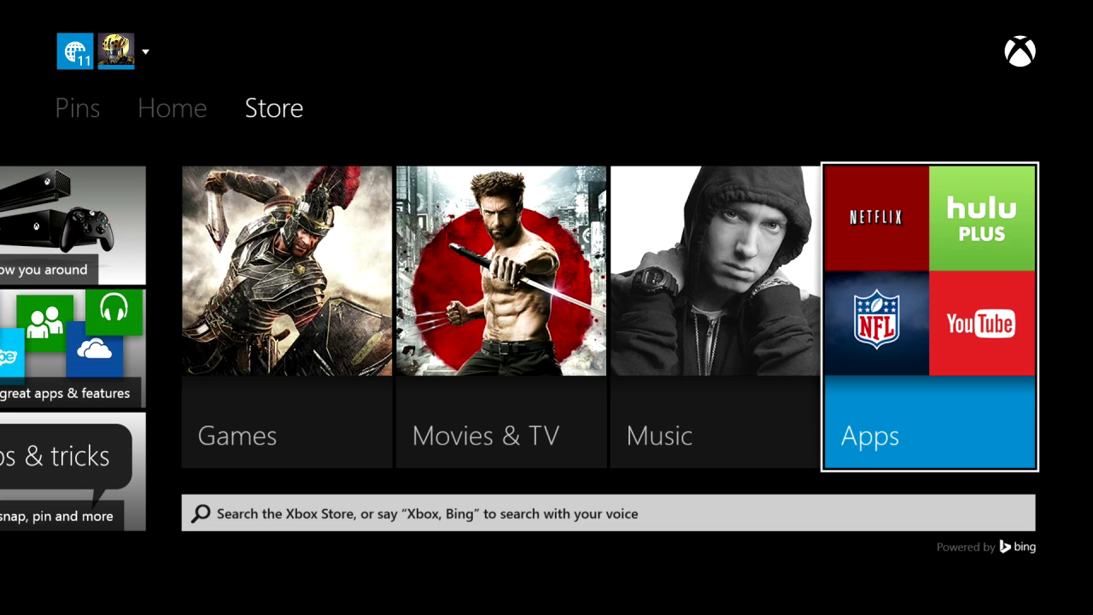
{"action": "key", "text": "Down"}
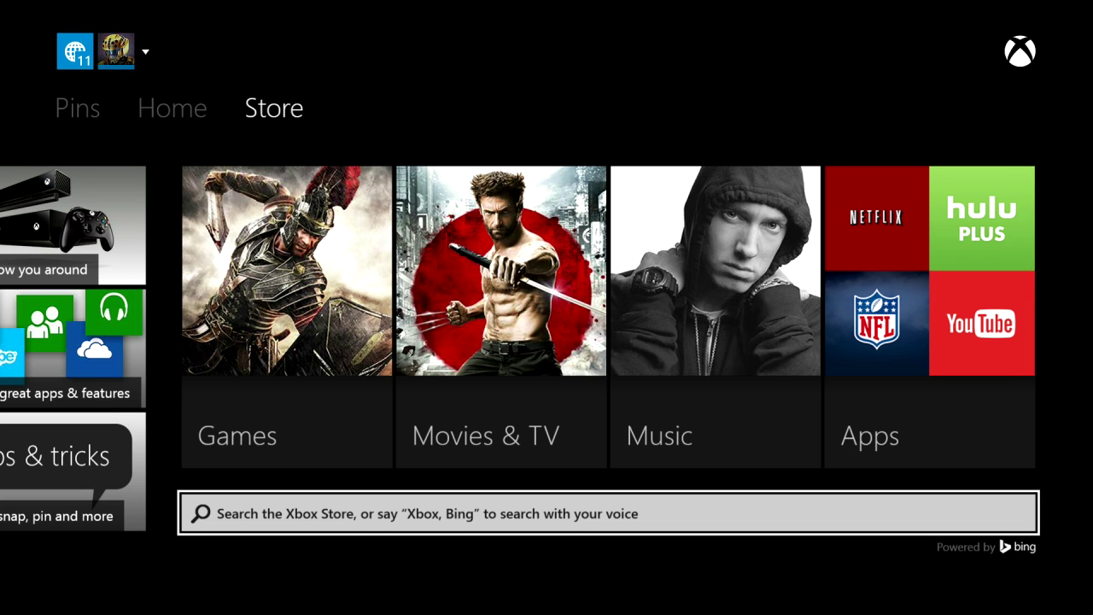
{"action": "key", "text": "Return"}
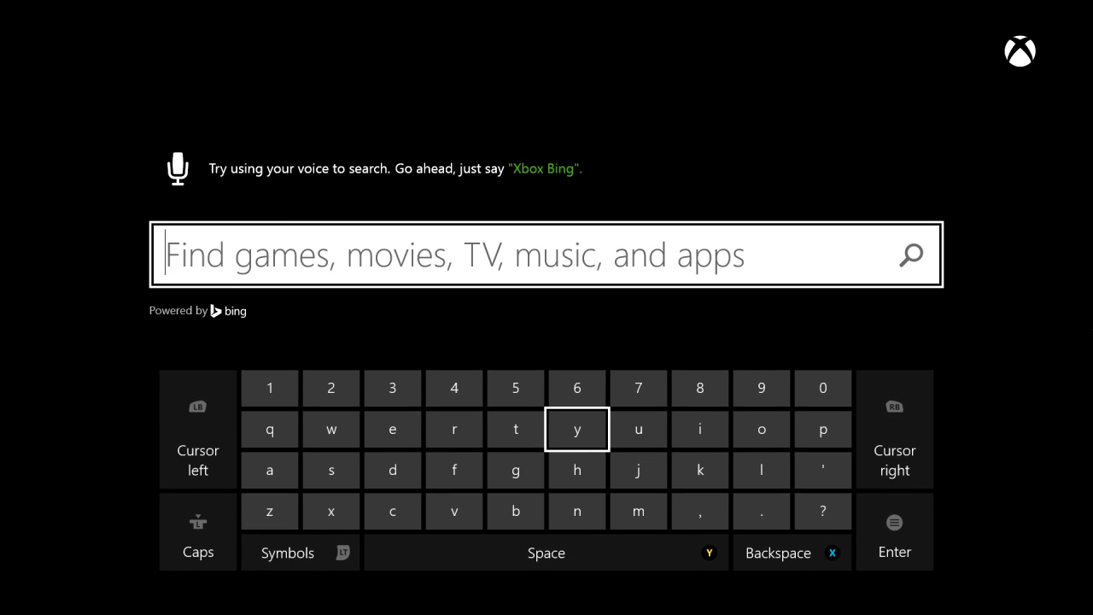
- Close the search keyboard, return Home with the search running, then switch to the Store page
{"action": "key", "text": "Escape"}
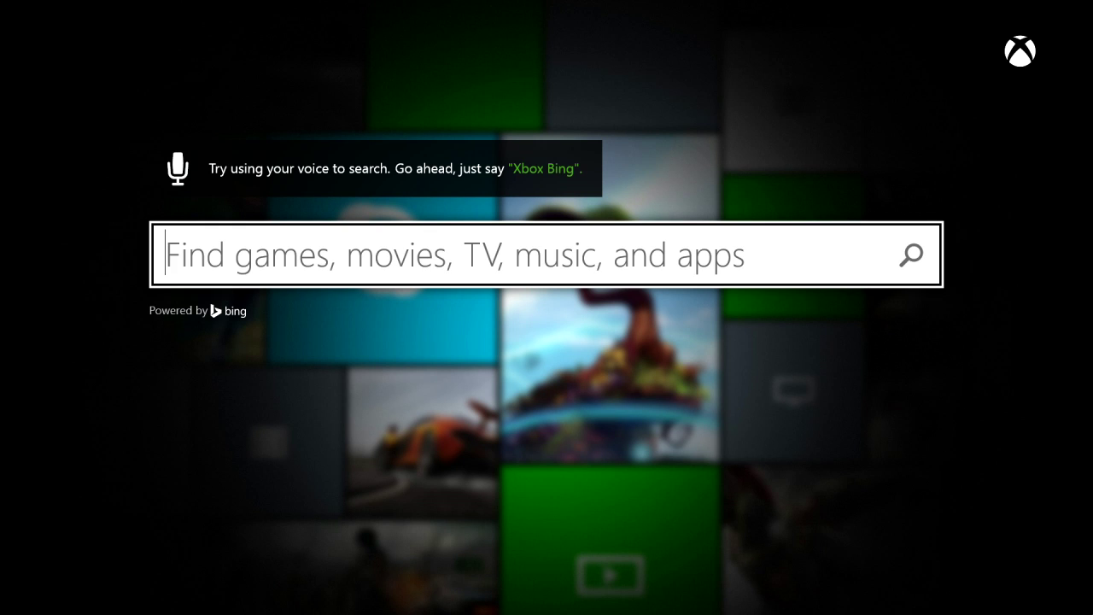
{"action": "key", "text": "Escape"}
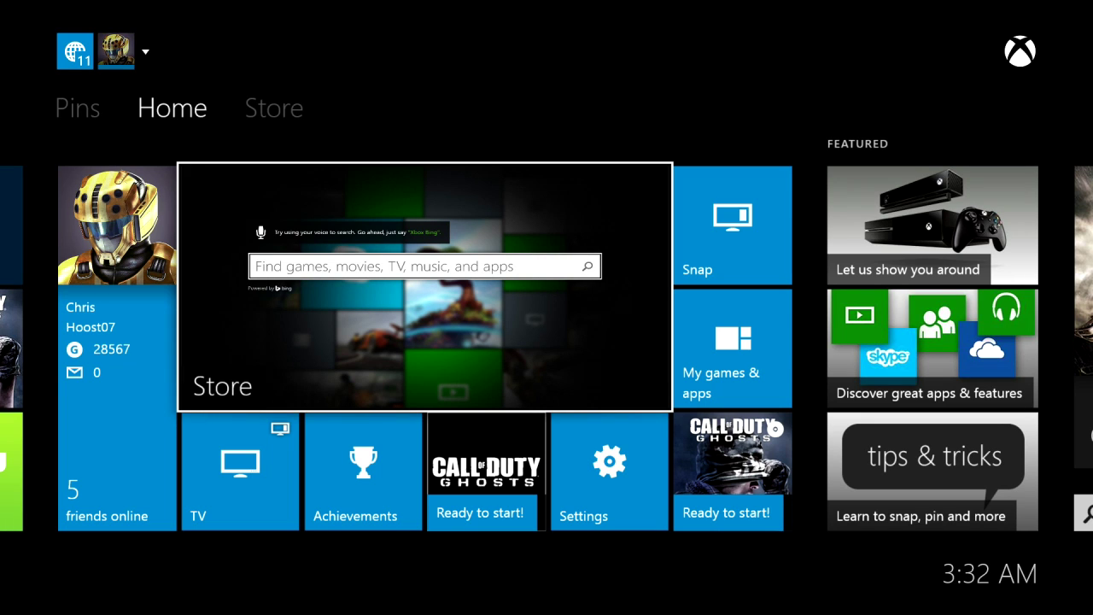
{"action": "key", "text": "Right"}
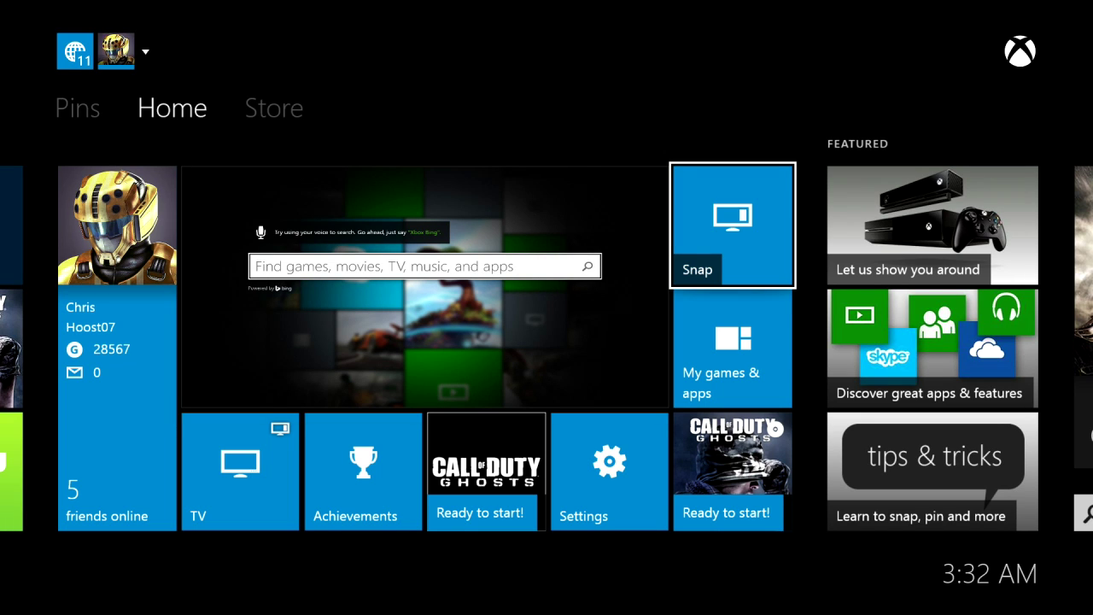
{"action": "key", "text": "Down"}
{"action": "key", "text": "Down"}
{"action": "key", "text": "Left"}
{"action": "key", "text": "Up"}
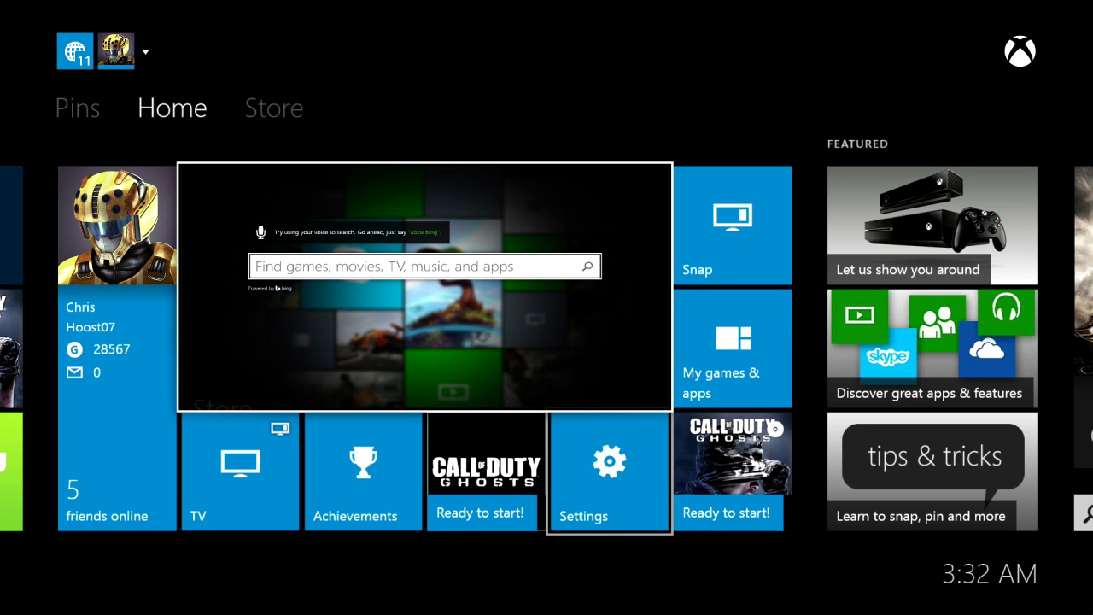
{"action": "key", "text": "Right"}
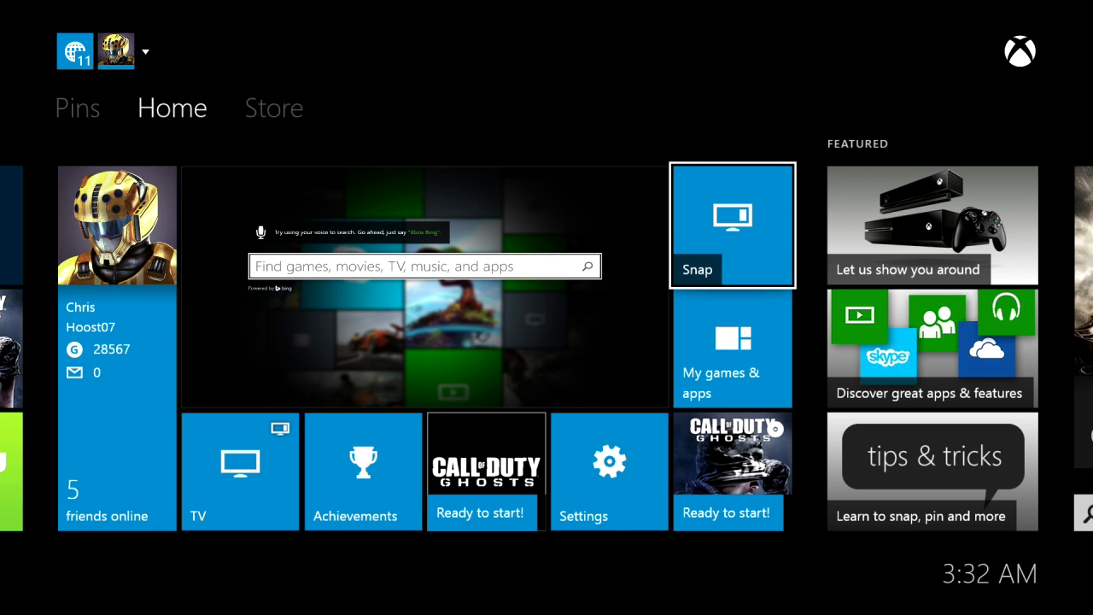
{"action": "key", "text": "Right"}
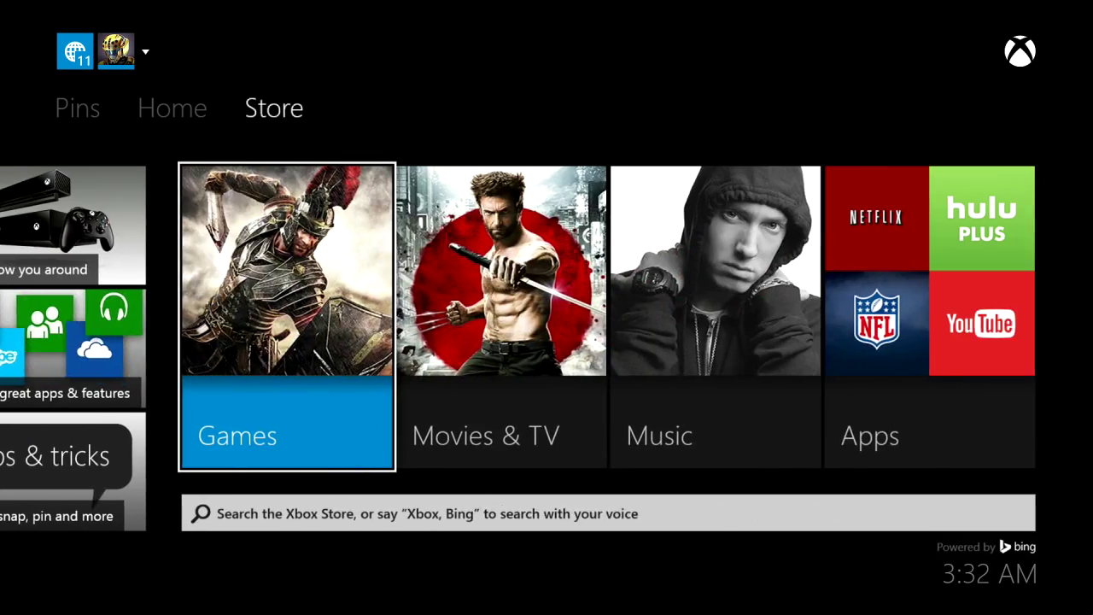
- Open the running Store app's options, view Settings, Help and Switch profile, then dismiss them
{"action": "key", "text": "Home"}
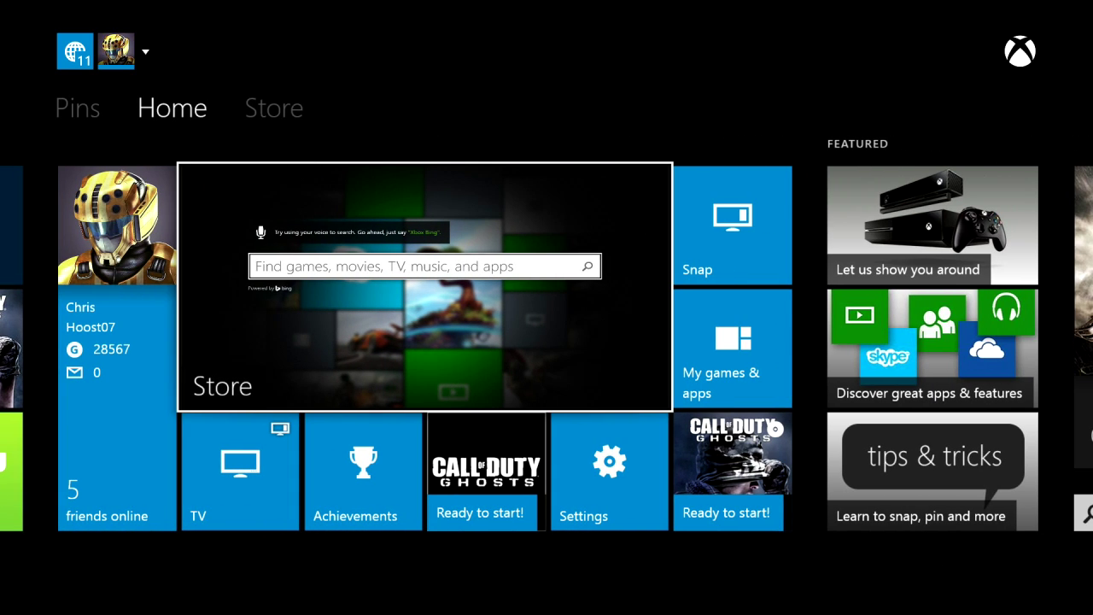
{"action": "key", "text": "Menu"}
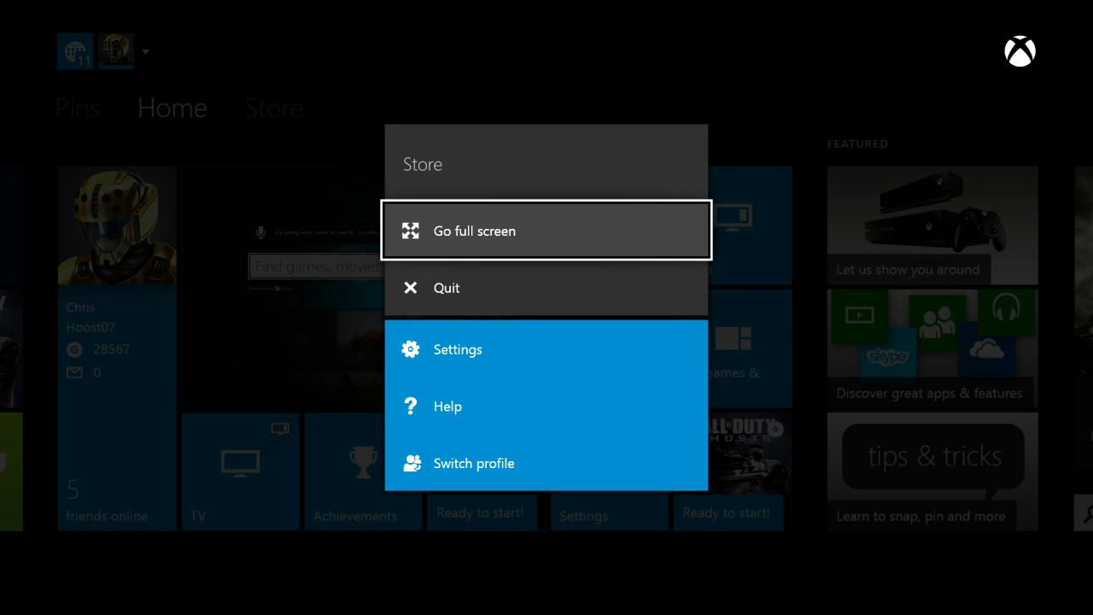
{"action": "key", "text": "Down"}
{"action": "key", "text": "Down"}
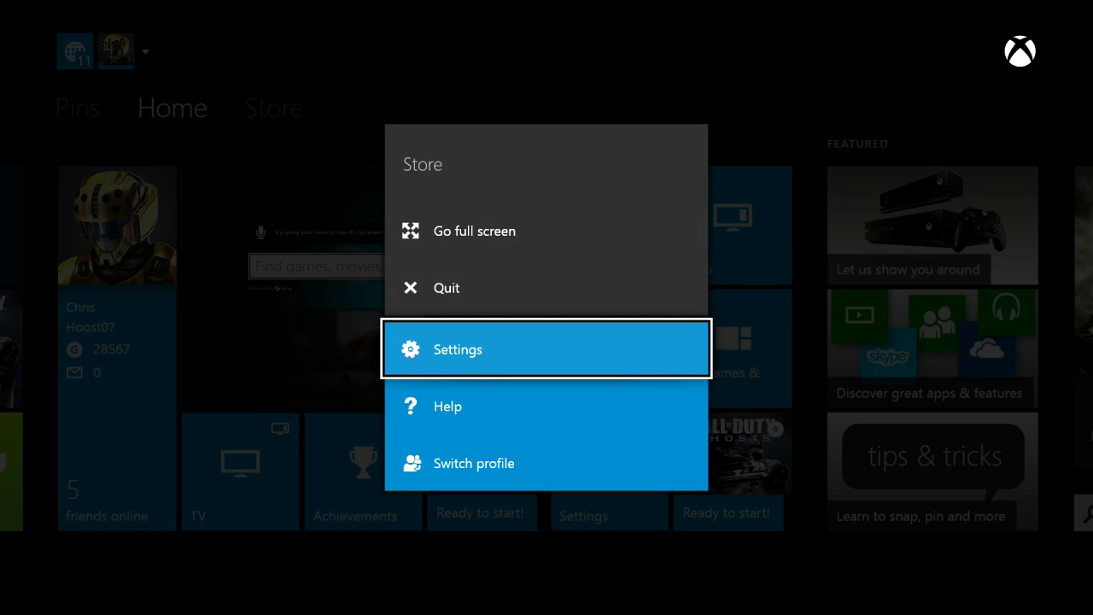
{"action": "key", "text": "Down"}
{"action": "key", "text": "Down"}
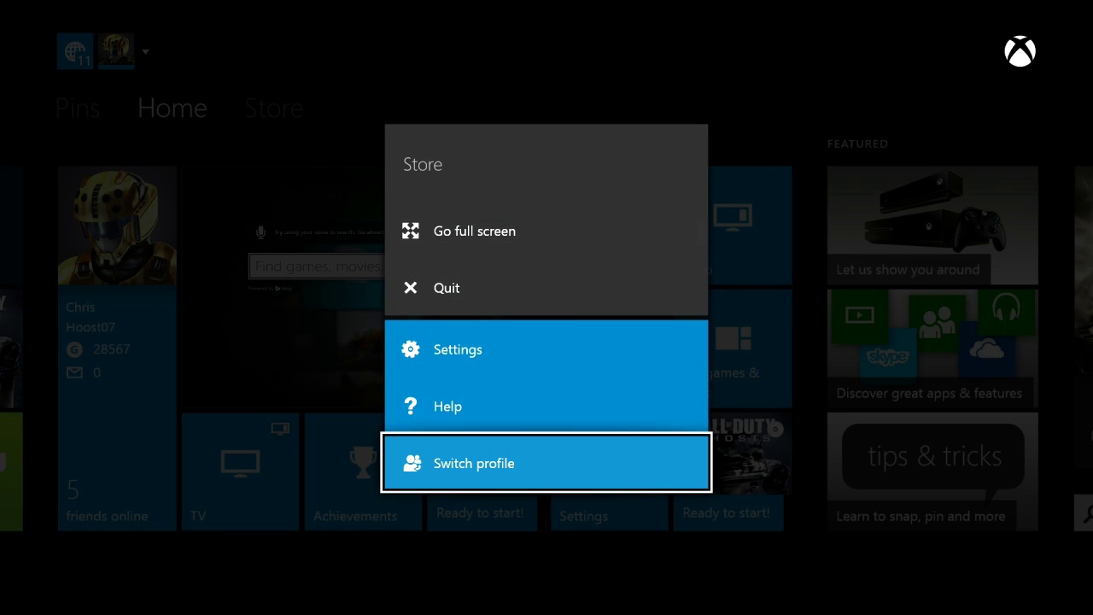
{"action": "key", "text": "Up"}
{"action": "key", "text": "Up"}
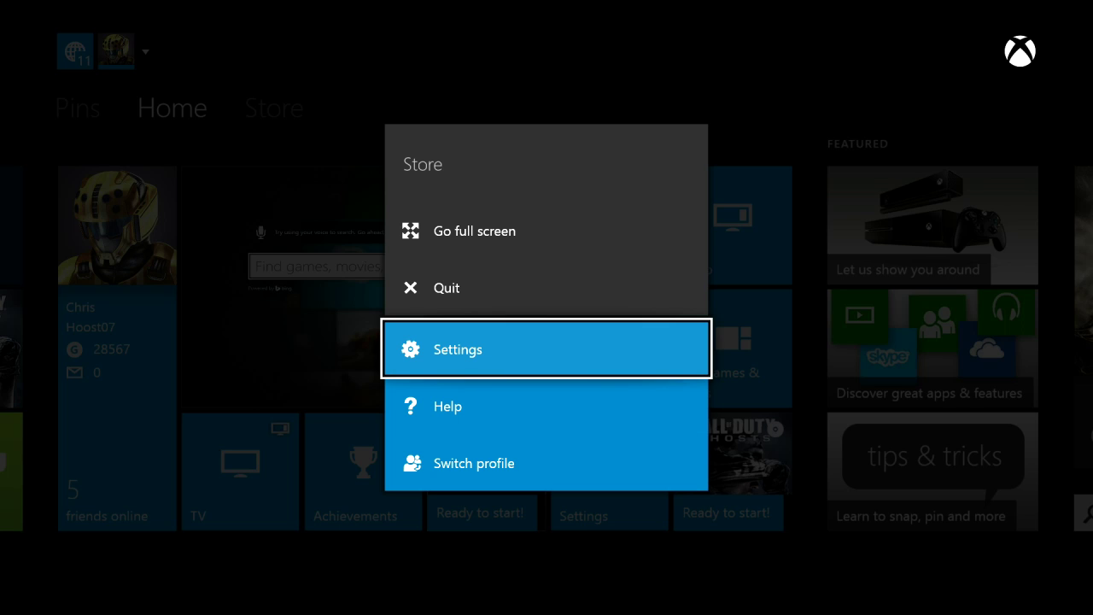
{"action": "key", "text": "Escape"}
{"action": "key", "text": "Left"}
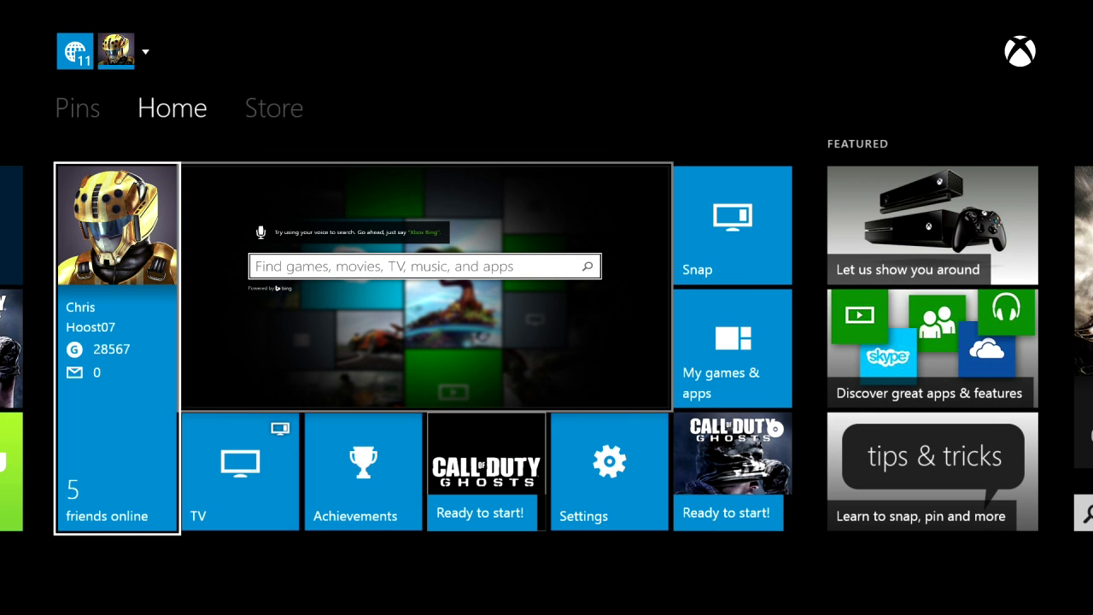
{"action": "key", "text": "Up"}
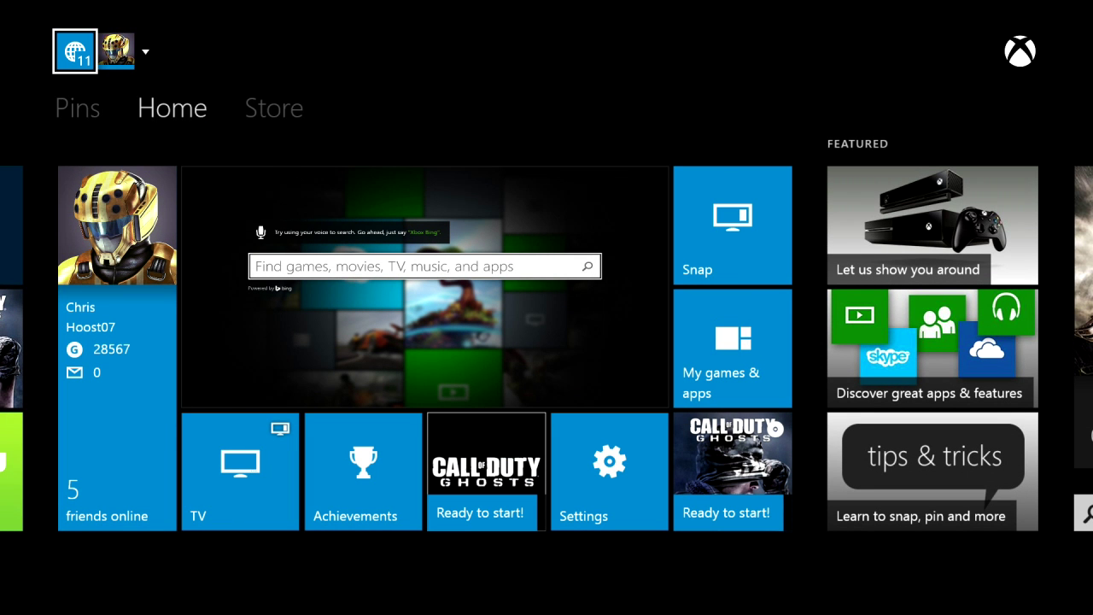
{"action": "key", "text": "Right"}
{"action": "key", "text": "Return"}
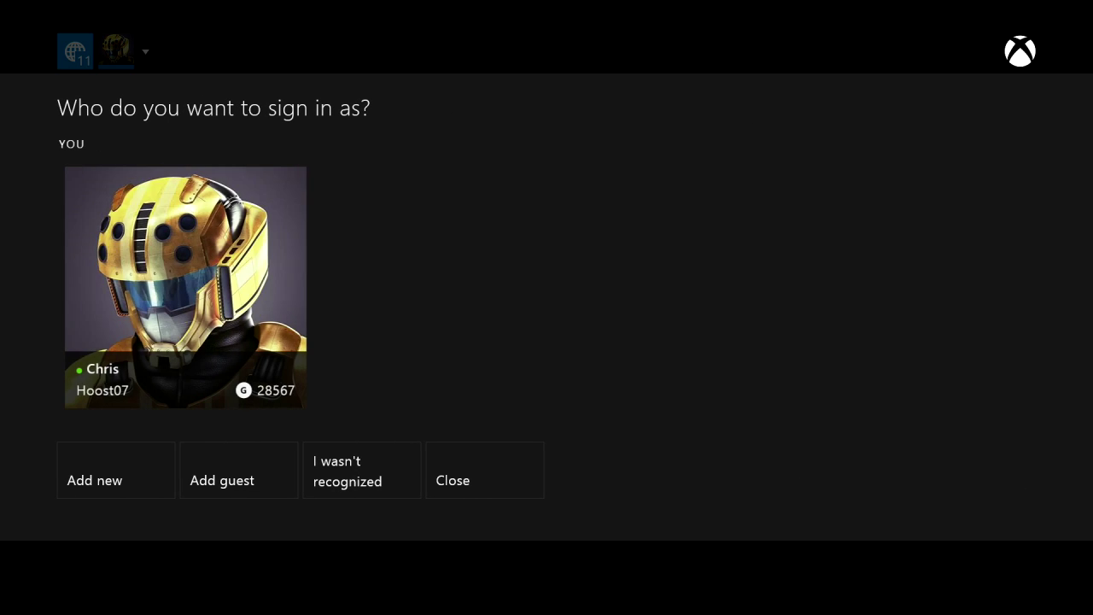
{"action": "key", "text": "Down"}
{"action": "key", "text": "Right"}
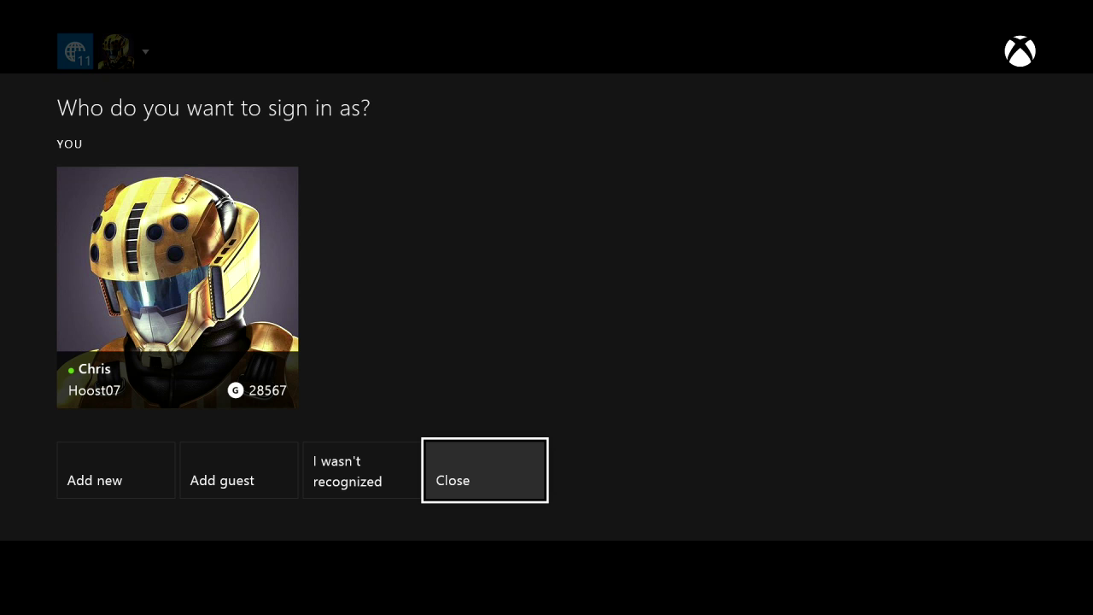
{"action": "key", "text": "Return"}
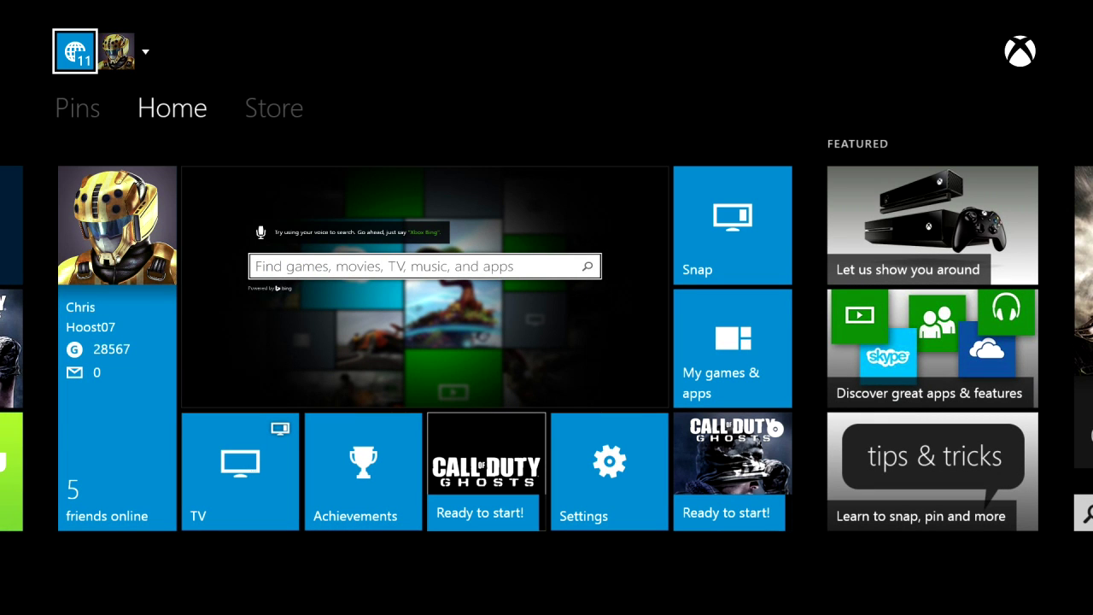
- Open notifications and move right through Skype, Machinima, Twitch and the stopped installation
{"action": "key", "text": "Return"}
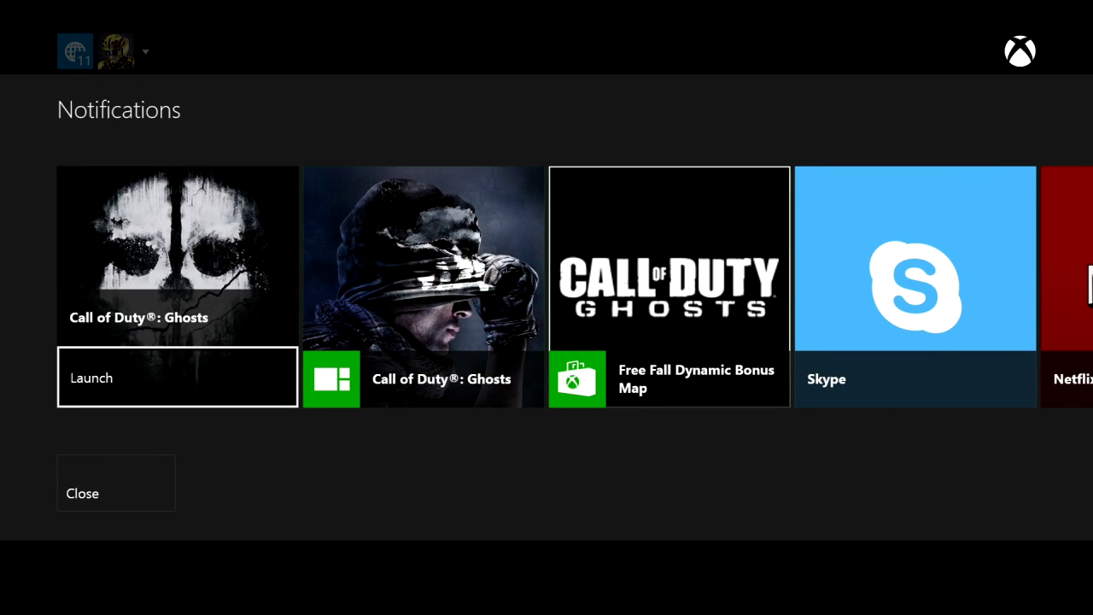
{"action": "key", "text": "Right"}
{"action": "key", "text": "Right"}
{"action": "key", "text": "Right"}
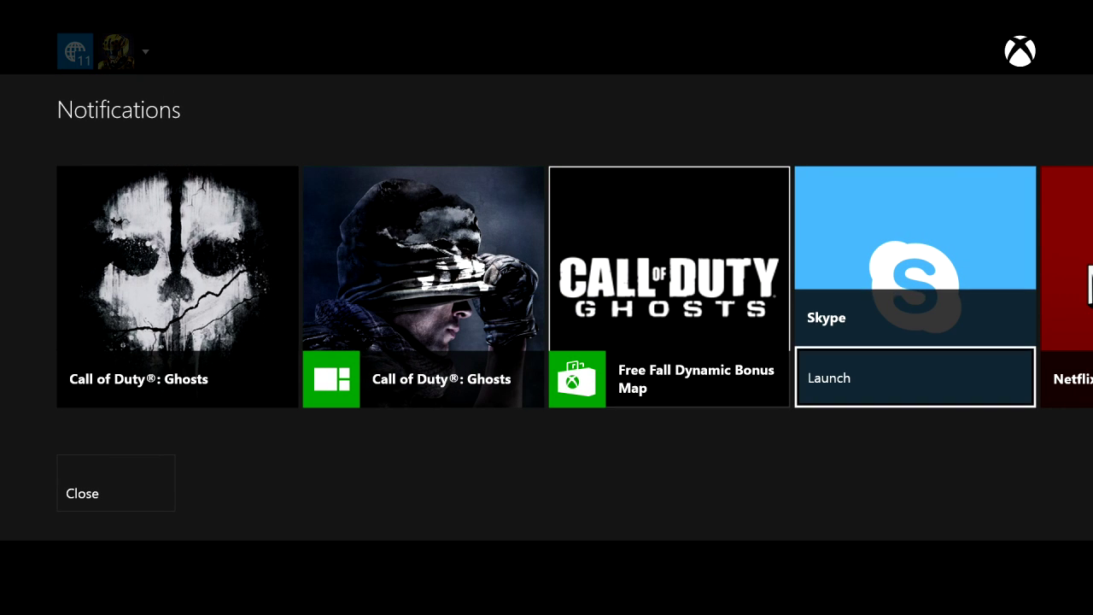
{"action": "key", "text": "Right"}
{"action": "key", "text": "Right"}
{"action": "key", "text": "Right"}
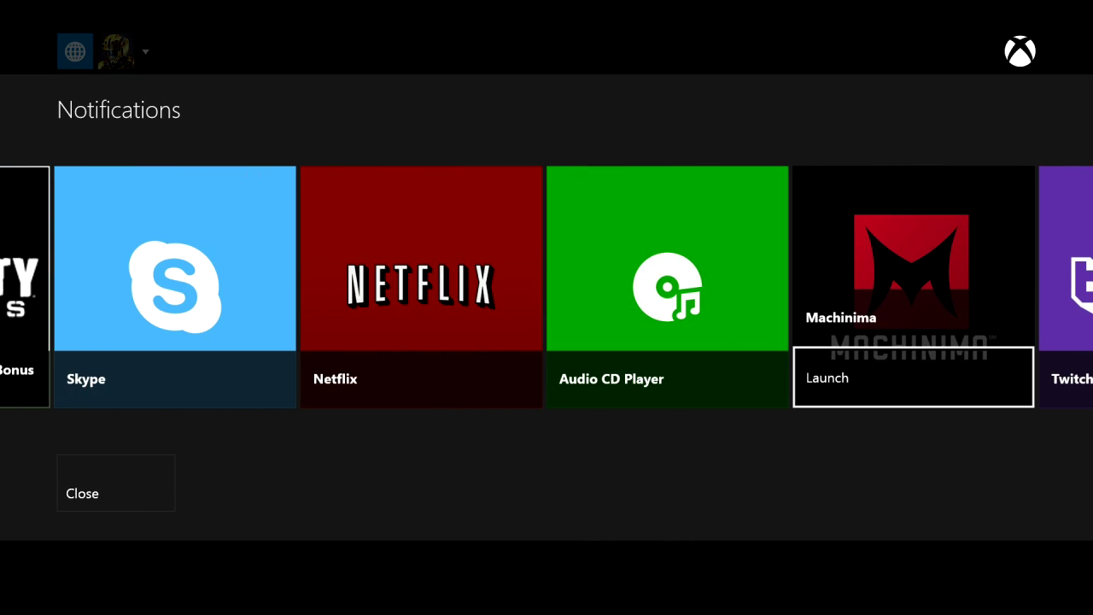
{"action": "key", "text": "Right"}
{"action": "key", "text": "Left"}
{"action": "key", "text": "Right"}
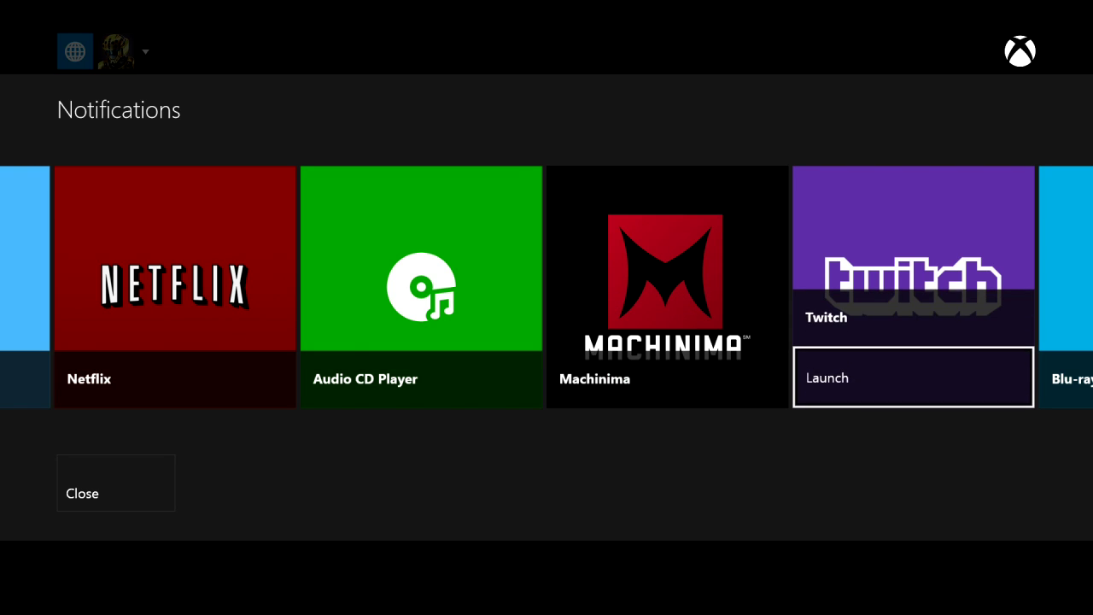
{"action": "key", "text": "Right"}
{"action": "key", "text": "Right"}
{"action": "key", "text": "Right"}
{"action": "key", "text": "Right"}
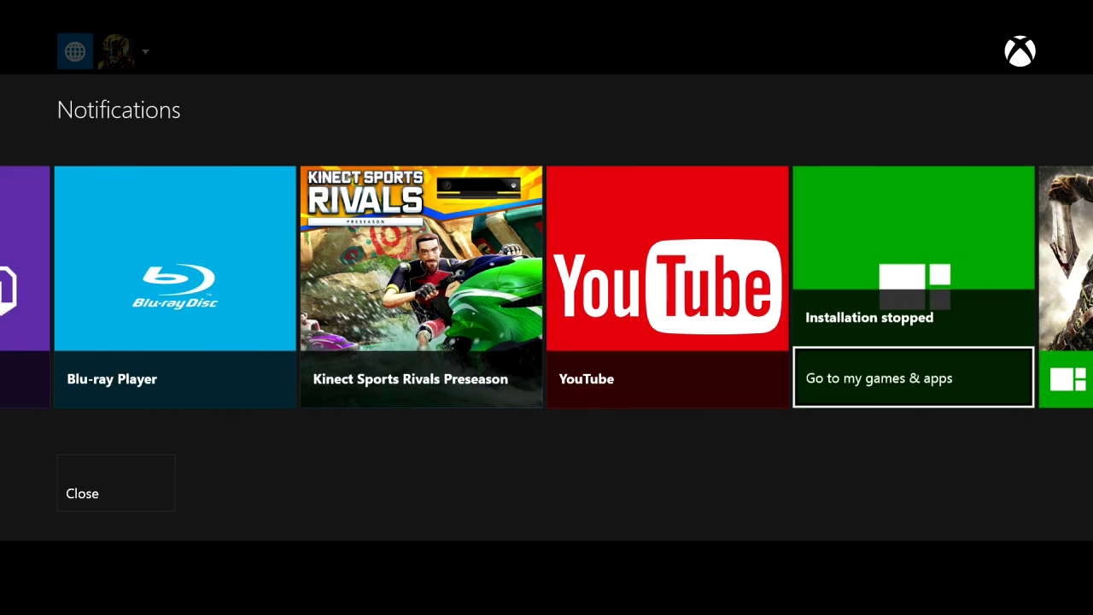
- Move back through Machinima, Netflix and Skype to Call of Duty, then close notifications
{"action": "key", "text": "Left"}
{"action": "key", "text": "Left"}
{"action": "key", "text": "Left"}
{"action": "key", "text": "Left"}
{"action": "key", "text": "Left"}
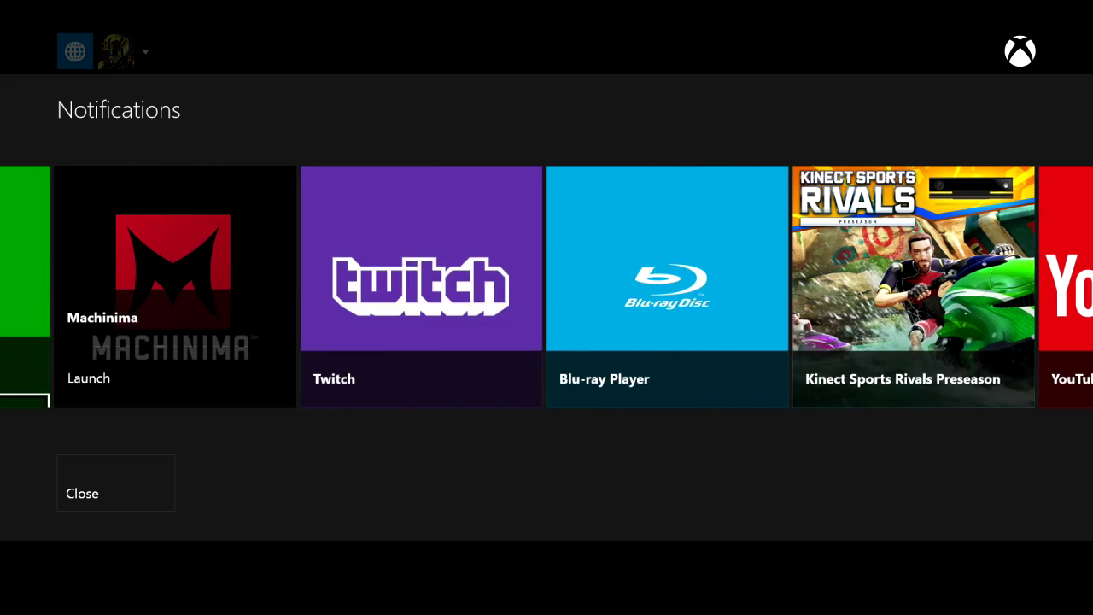
{"action": "key", "text": "Left"}
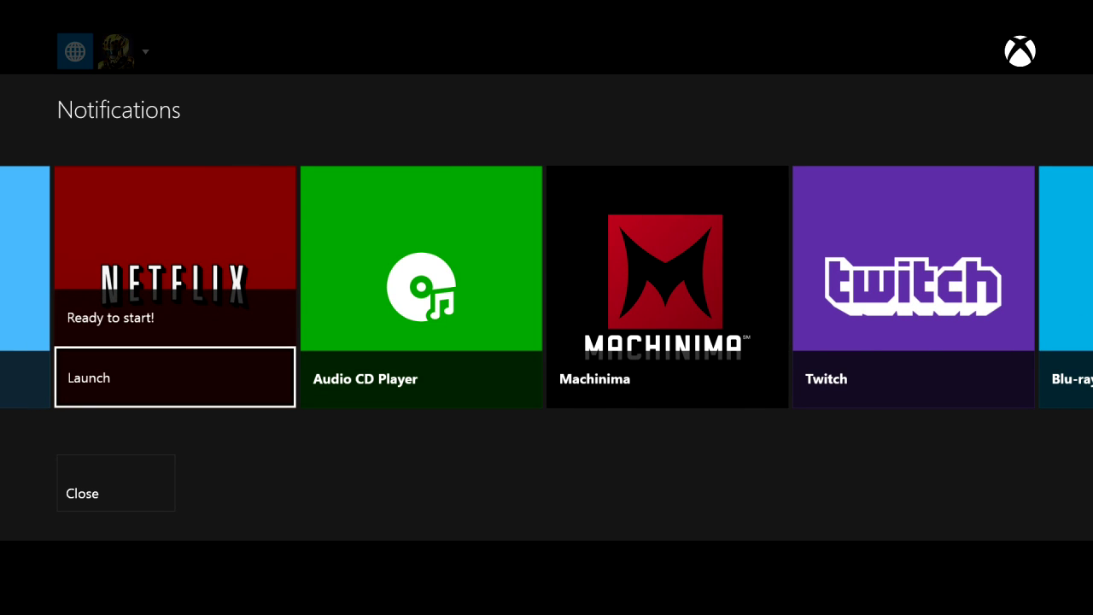
{"action": "key", "text": "Left"}
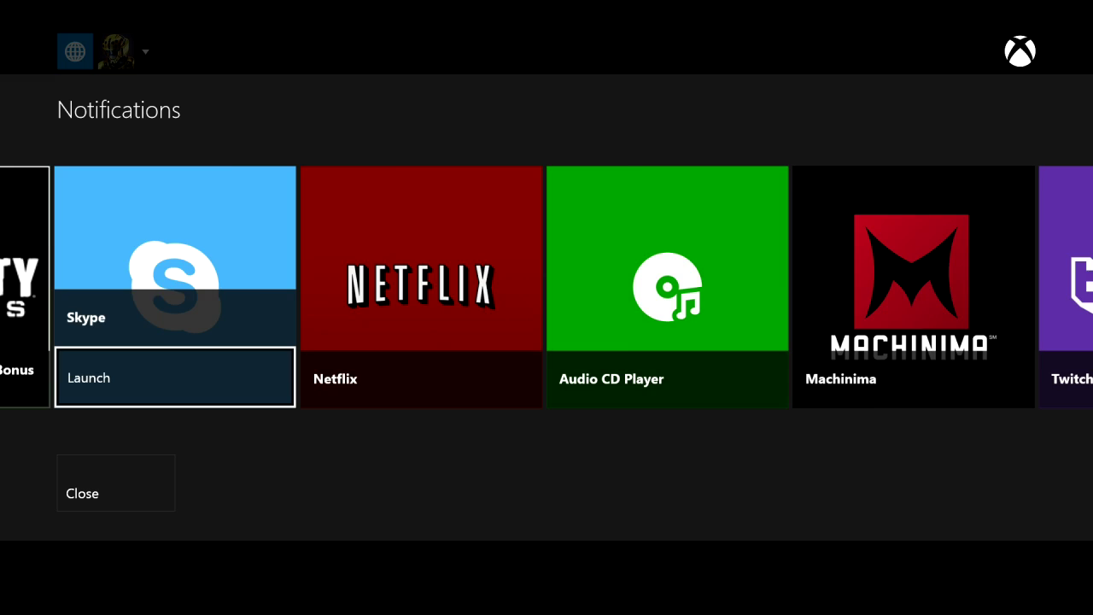
{"action": "key", "text": "Left"}
{"action": "key", "text": "Left"}
{"action": "key", "text": "Left"}
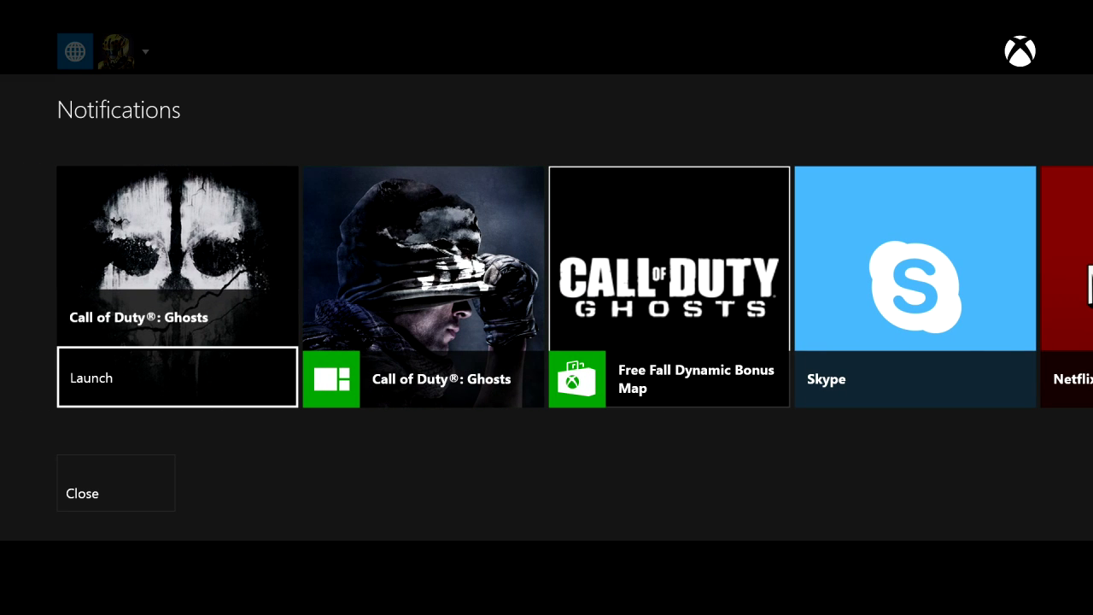
{"action": "key", "text": "Down"}
{"action": "key", "text": "Return"}
{"action": "key", "text": "Down"}
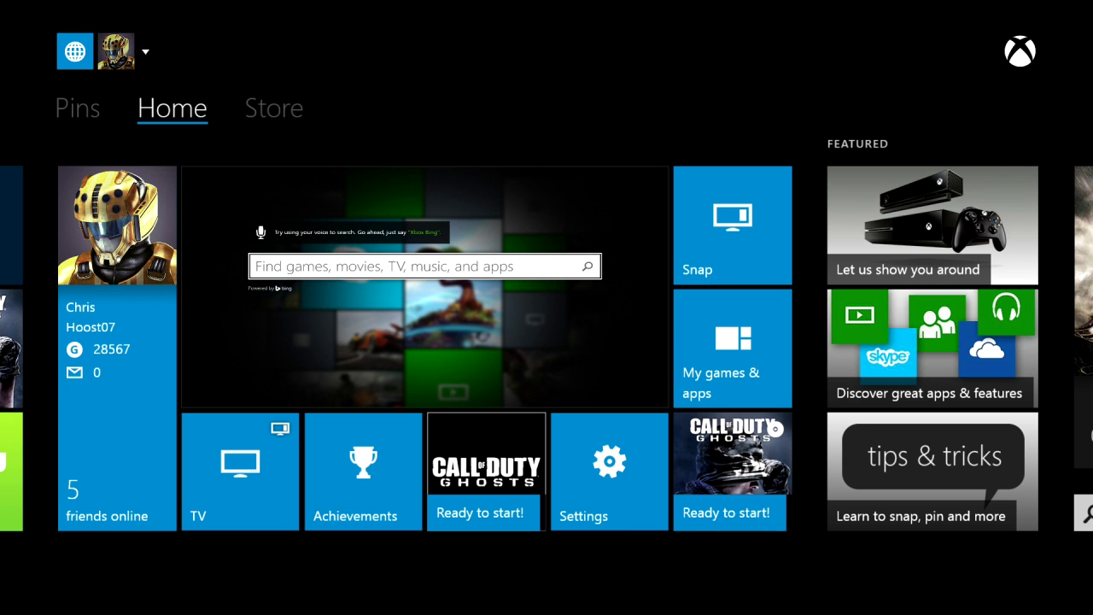
{"action": "key", "text": "Right"}
{"action": "key", "text": "Left"}
{"action": "key", "text": "Left"}
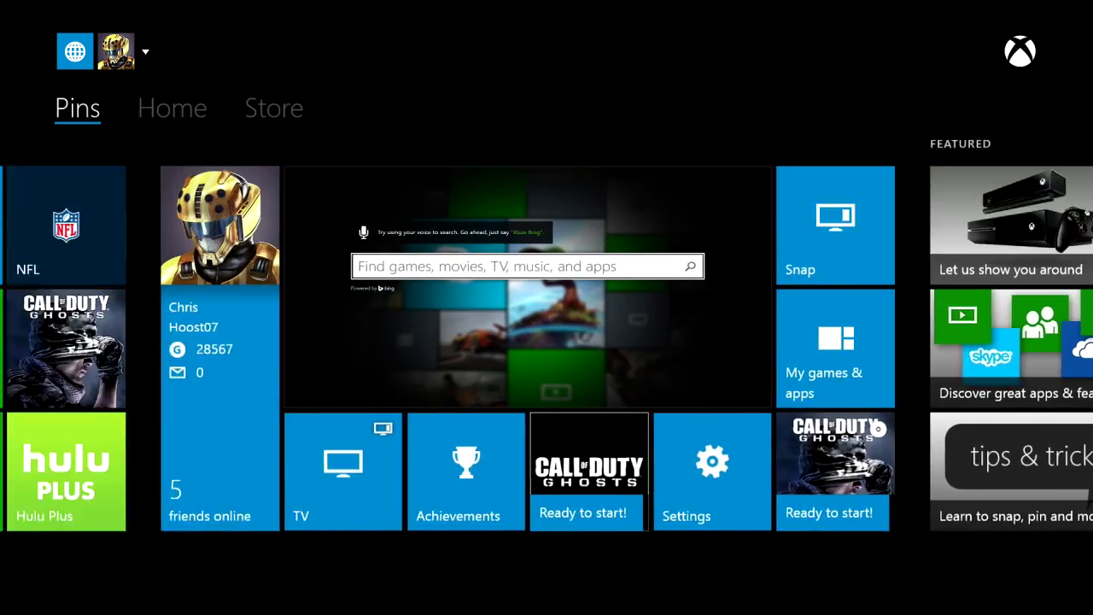
{"action": "key", "text": "Right"}
{"action": "key", "text": "Right"}
{"action": "key", "text": "Left"}
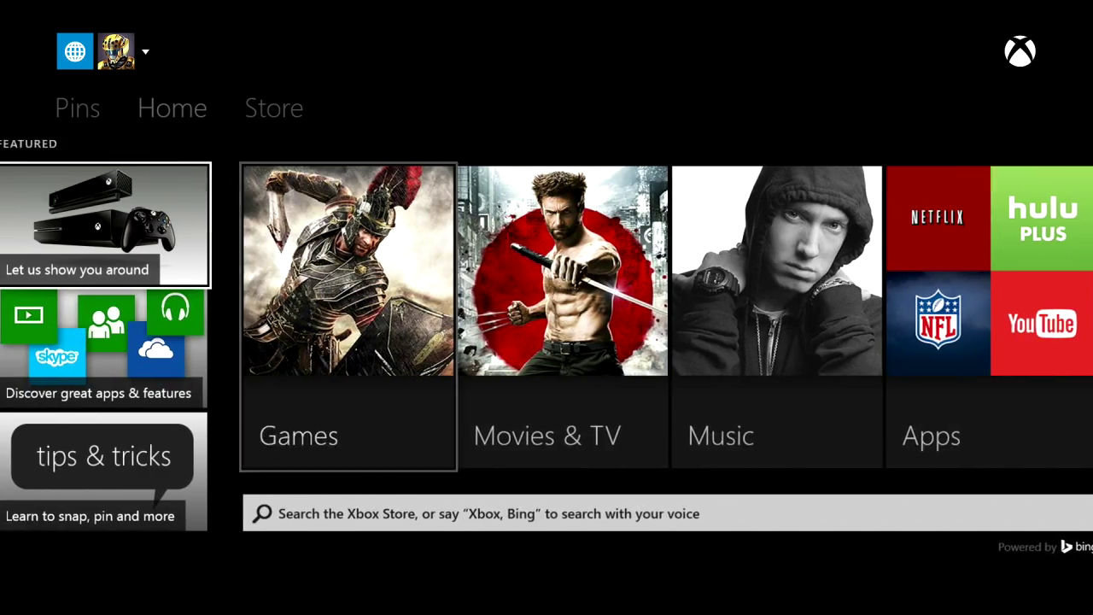
{"action": "key", "text": "Down"}
{"action": "key", "text": "Down"}
{"action": "key", "text": "Up"}
{"action": "key", "text": "Up"}
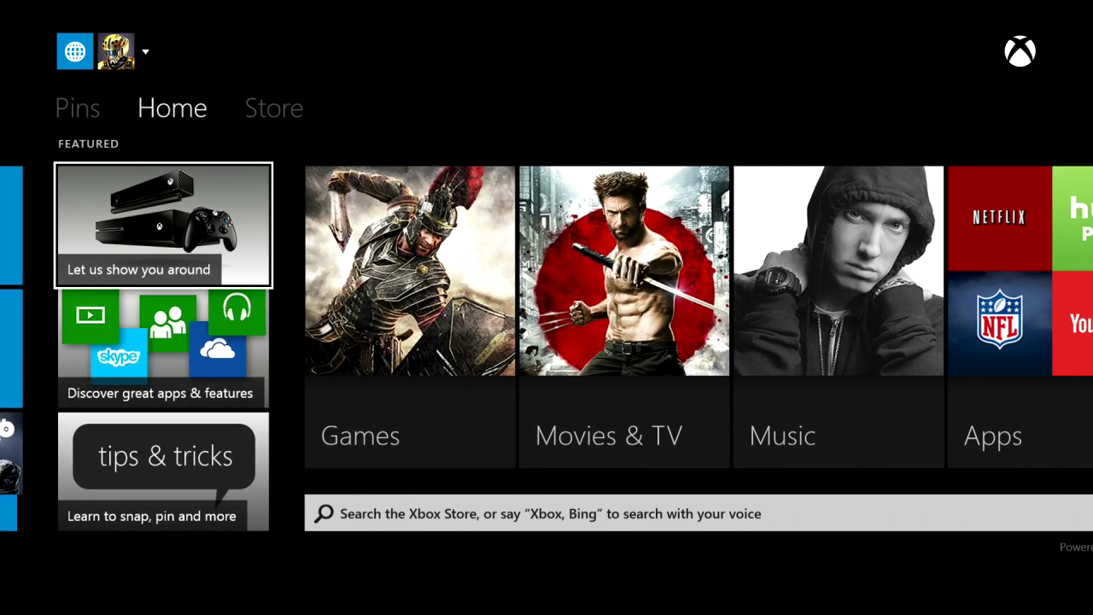
{"action": "key", "text": "Down"}
{"action": "key", "text": "Down"}
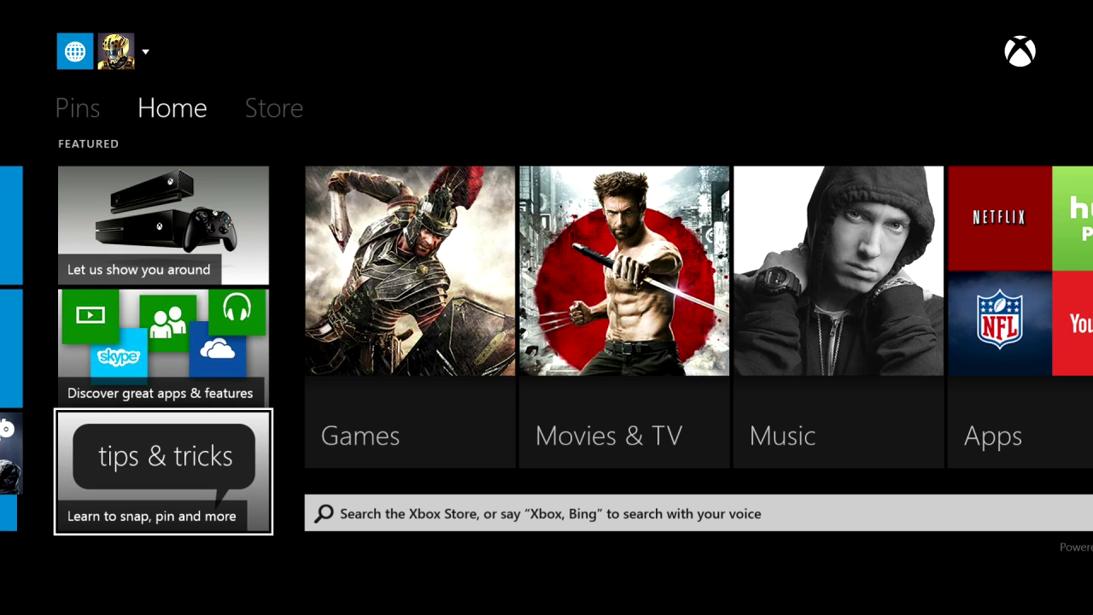
{"action": "key", "text": "Up"}
{"action": "key", "text": "Up"}
{"action": "key", "text": "Down"}
{"action": "key", "text": "Down"}
{"action": "key", "text": "Up"}
{"action": "key", "text": "Up"}
{"action": "key", "text": "Down"}
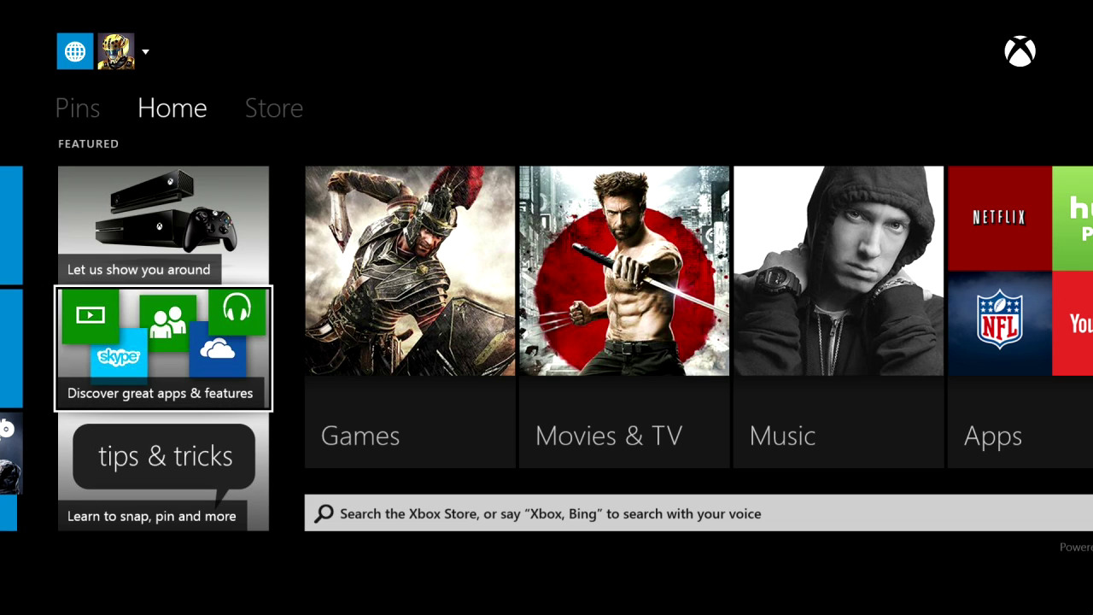
{"action": "key", "text": "Up"}
{"action": "key", "text": "Down"}
{"action": "key", "text": "Down"}
{"action": "key", "text": "Left"}
{"action": "key", "text": "Left"}
{"action": "key", "text": "Left"}
{"action": "key", "text": "Left"}
{"action": "key", "text": "Left"}
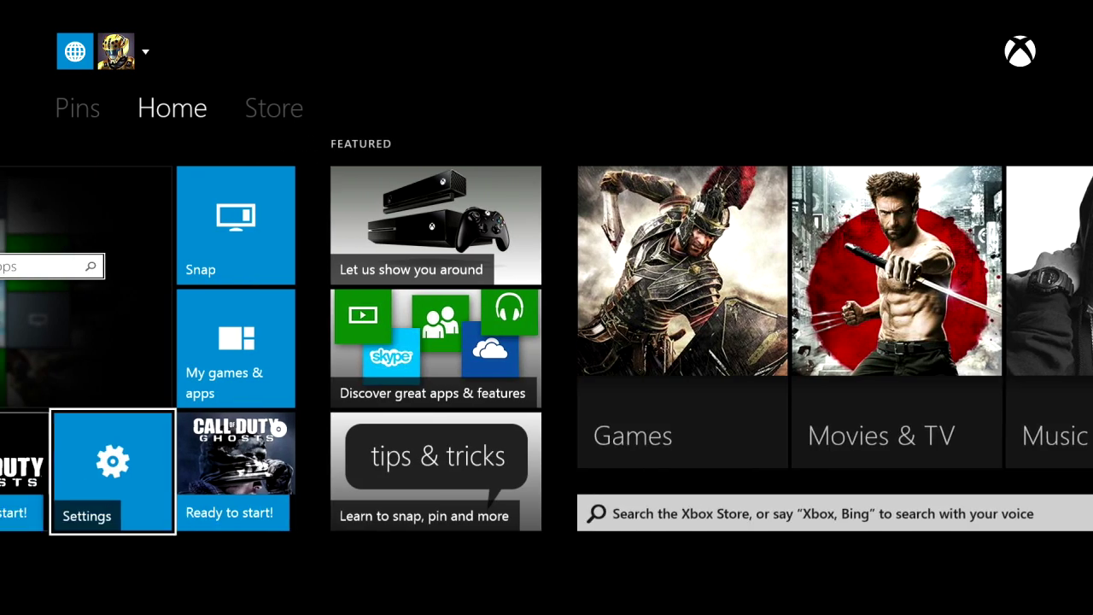
{"action": "key", "text": "Left"}
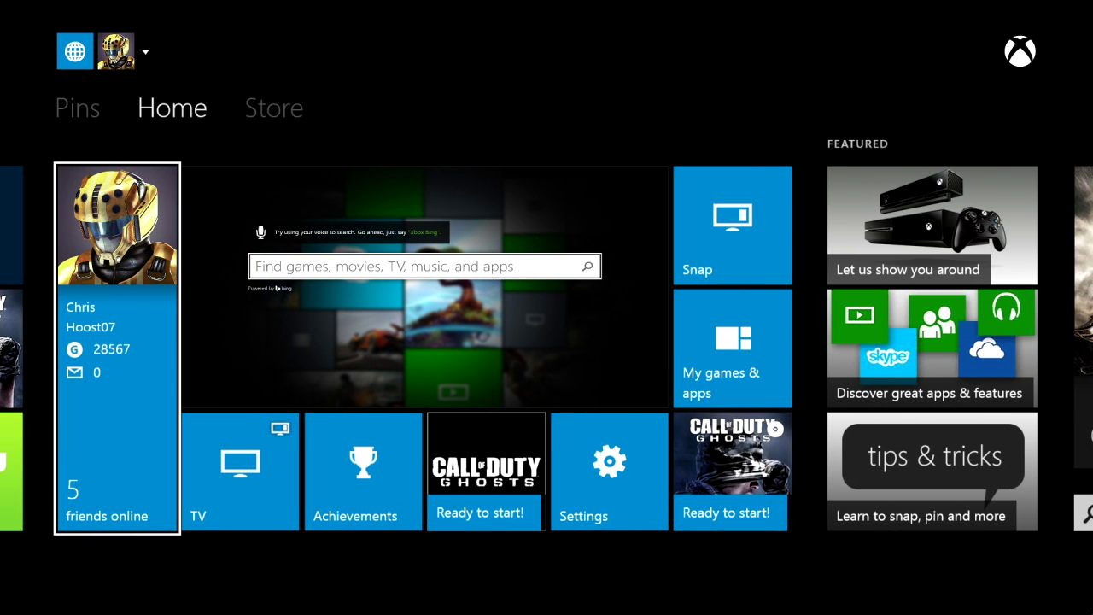